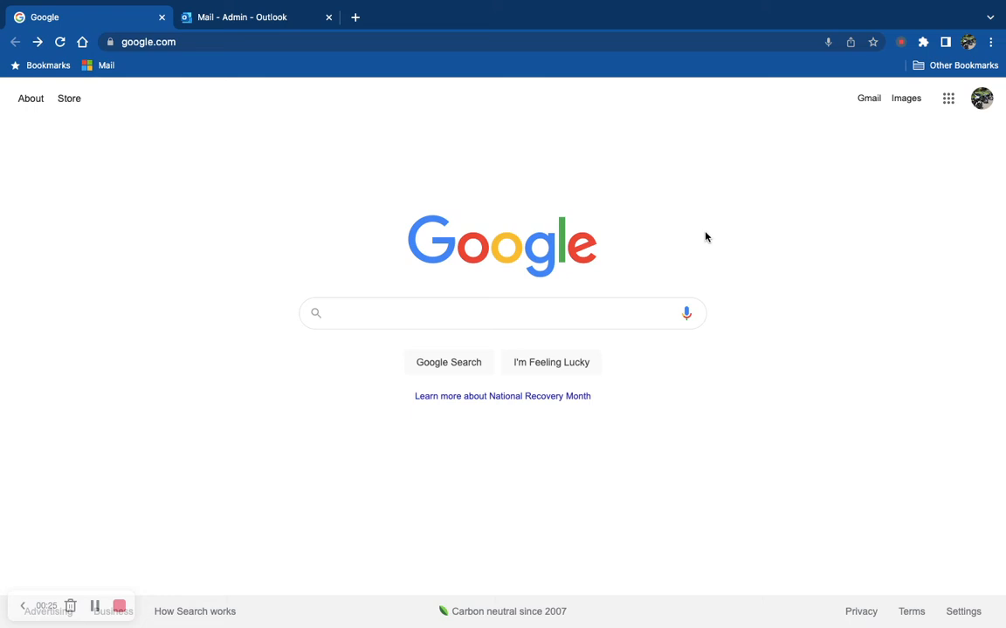
Review the printer IP address instructions and open the Self-Help Product Support result from a Google search for "konica print drivers".
{"action": "key", "text": "ctrl+Right"}
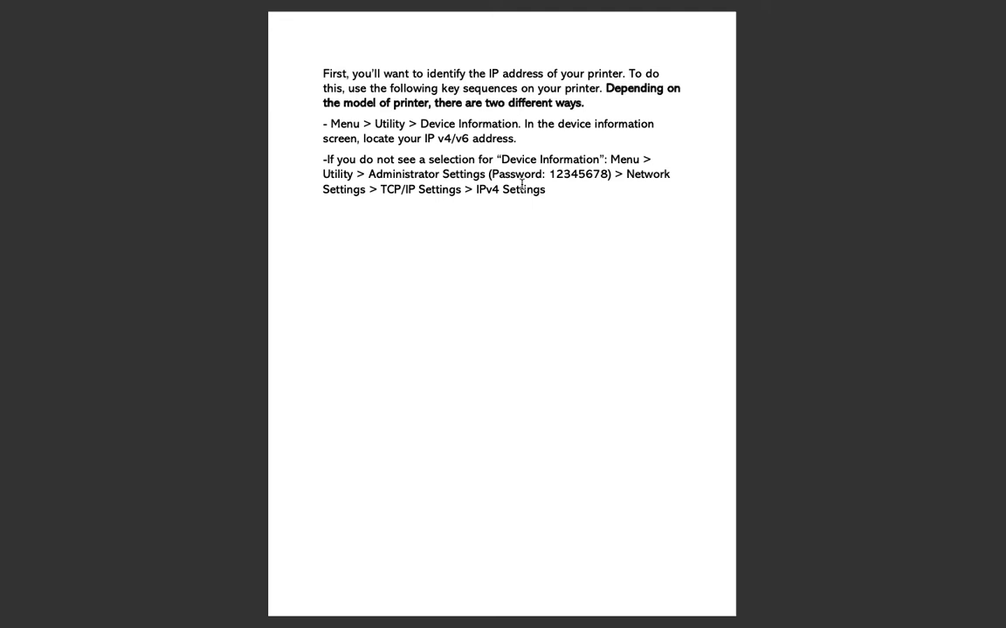
{"action": "key", "text": "super+Tab"}
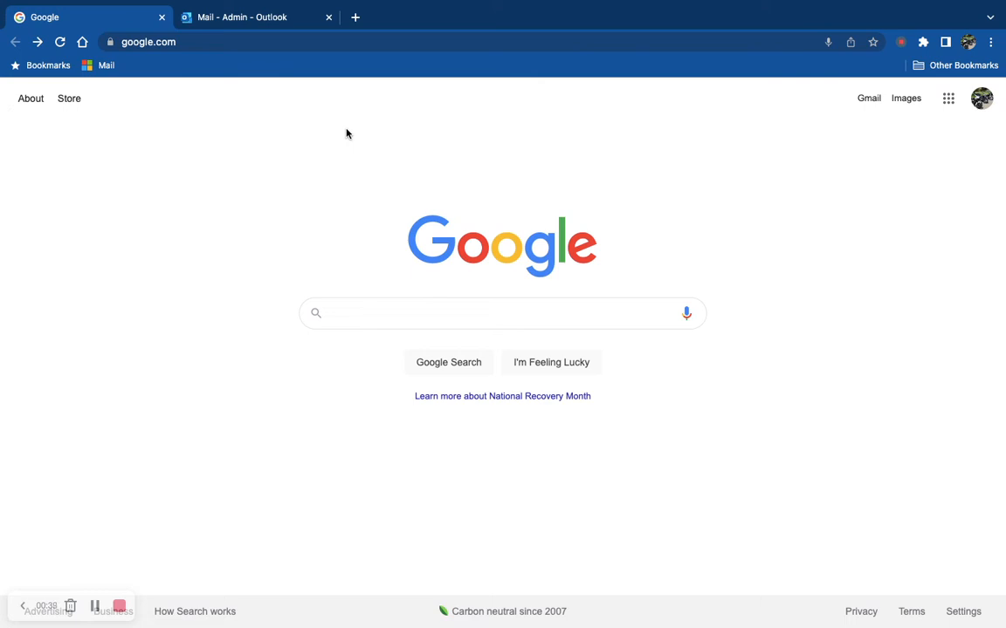
{"action": "left_click", "coordinate": [421, 316]}
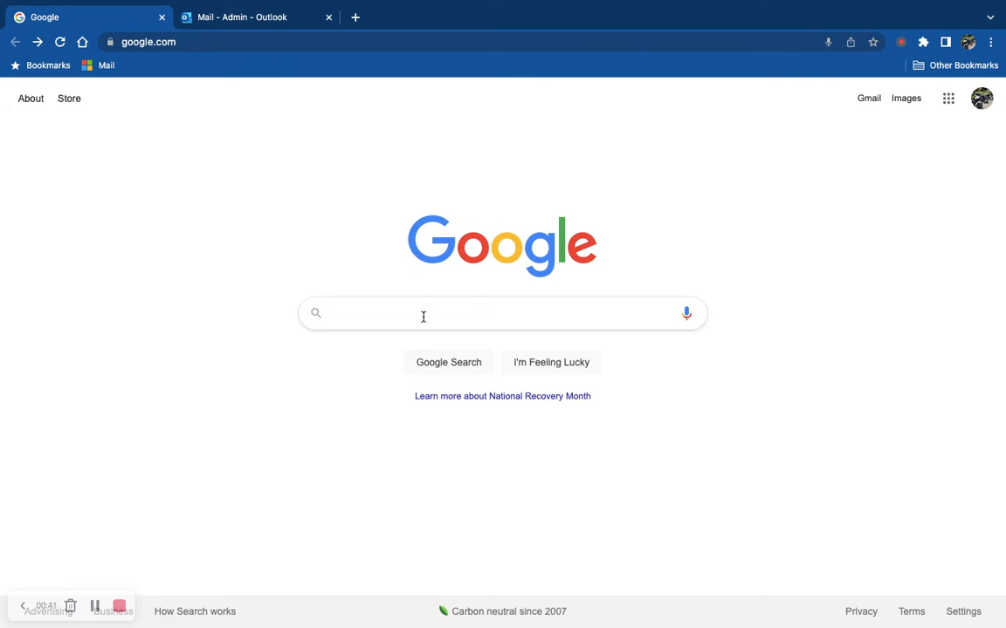
{"action": "type", "text": "konica print"}
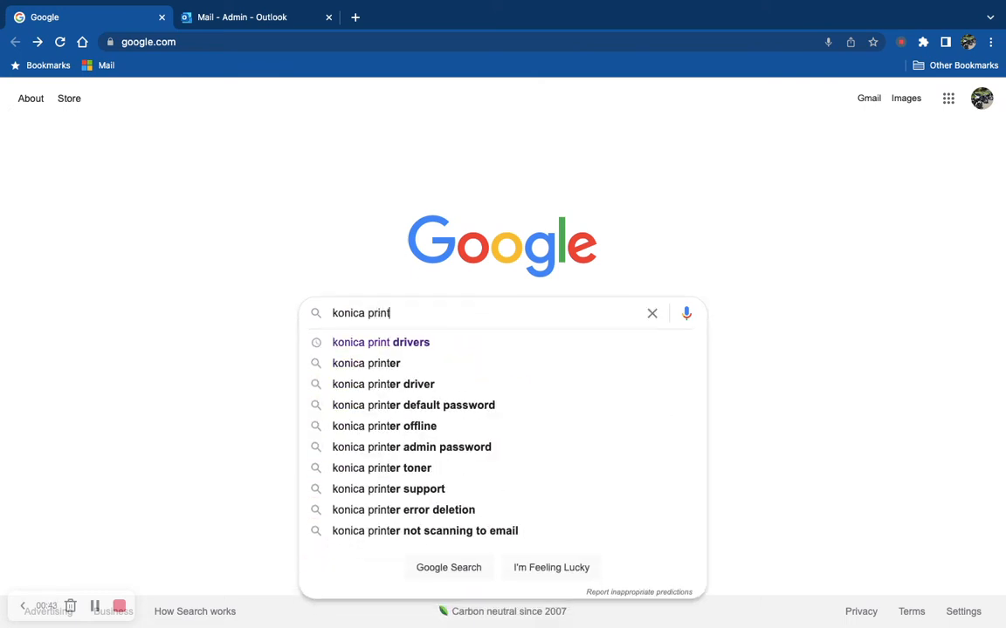
{"action": "left_click", "coordinate": [440, 349]}
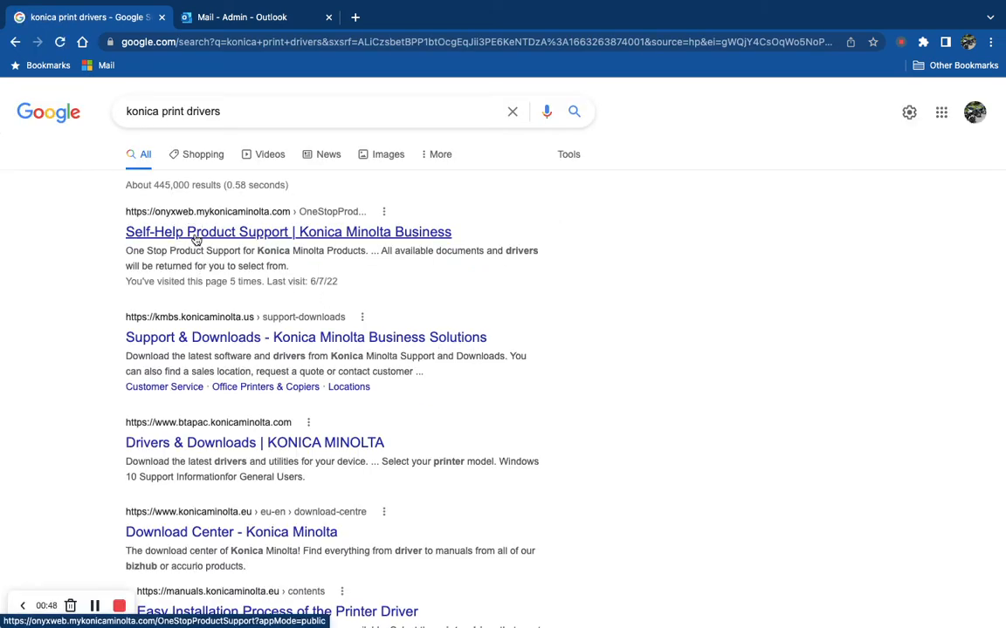
{"action": "left_click", "coordinate": [214, 232]}
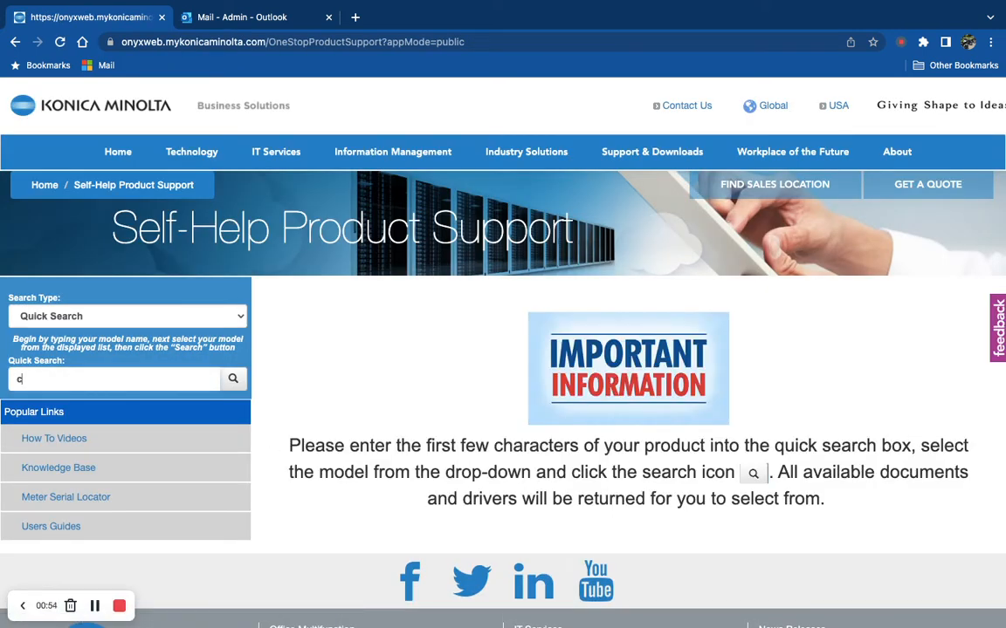
Find the bizhub C3351 model by searching for "c3351" and display its list of drivers down to the Mac operating systems.
{"action": "type", "text": "c3351"}
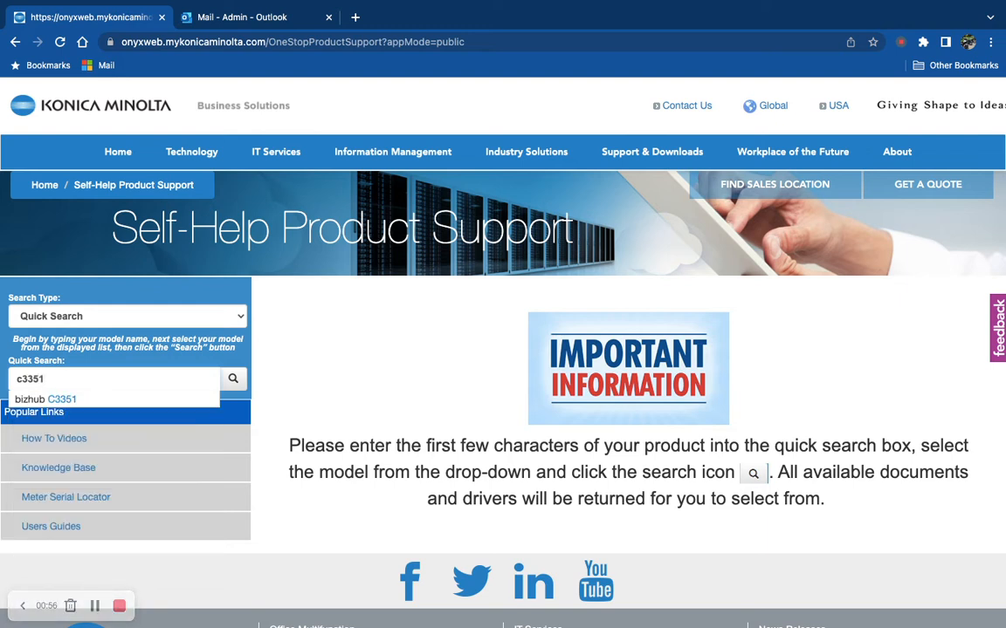
{"action": "left_click", "coordinate": [143, 400]}
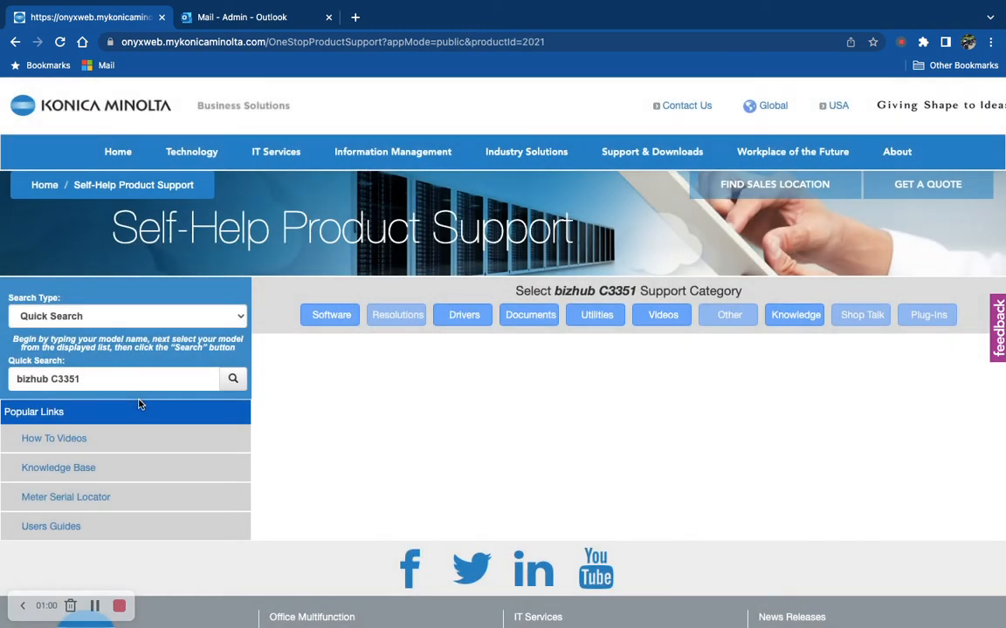
{"action": "left_click", "coordinate": [478, 322]}
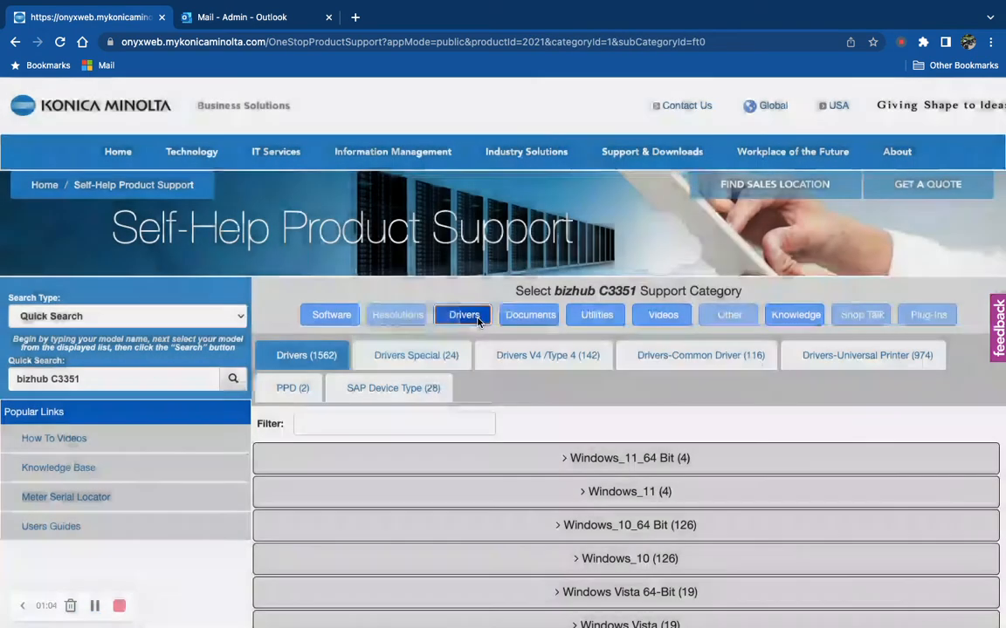
{"action": "scroll", "coordinate": [515, 398], "scroll_direction": "down", "scroll_amount": 2}
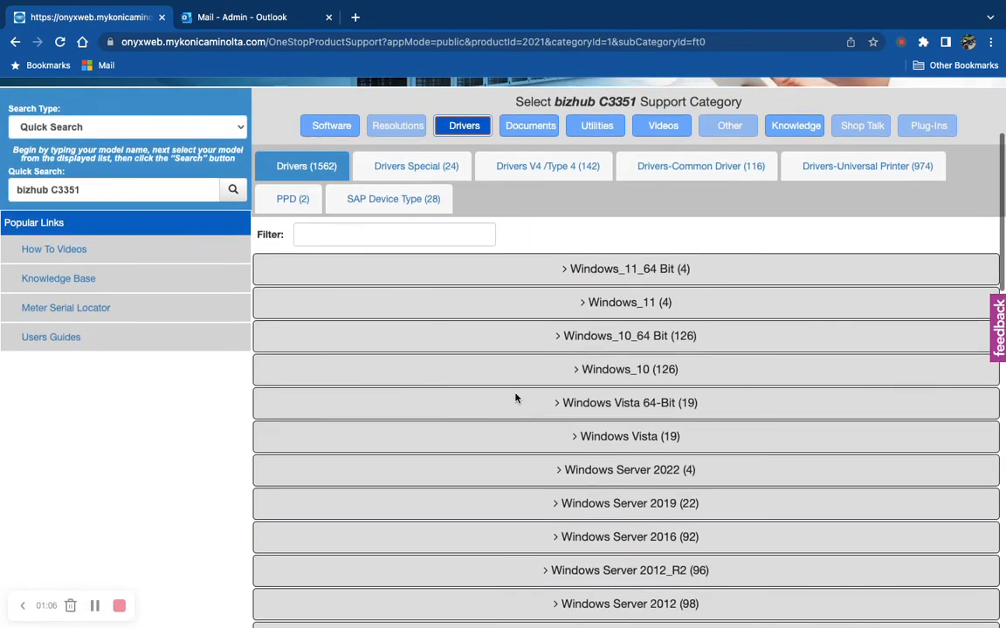
{"action": "scroll", "coordinate": [515, 398], "scroll_direction": "down", "scroll_amount": 8}
{"action": "scroll", "coordinate": [517, 399], "scroll_direction": "down", "scroll_amount": 2}
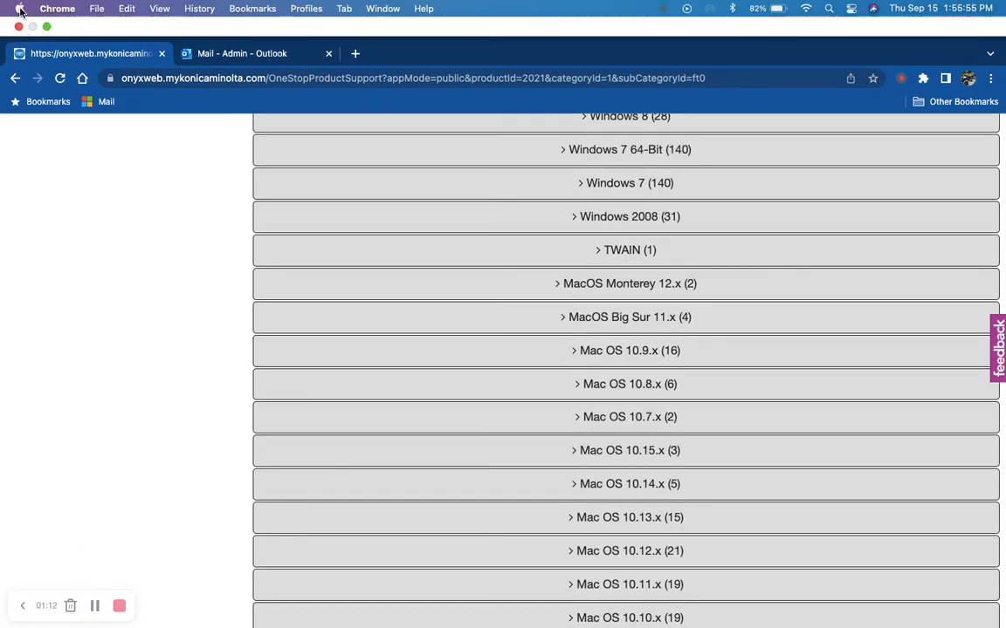
Check which macOS version this Mac runs in its system overview, and close the overview window.
{"action": "left_click", "coordinate": [19, 10]}
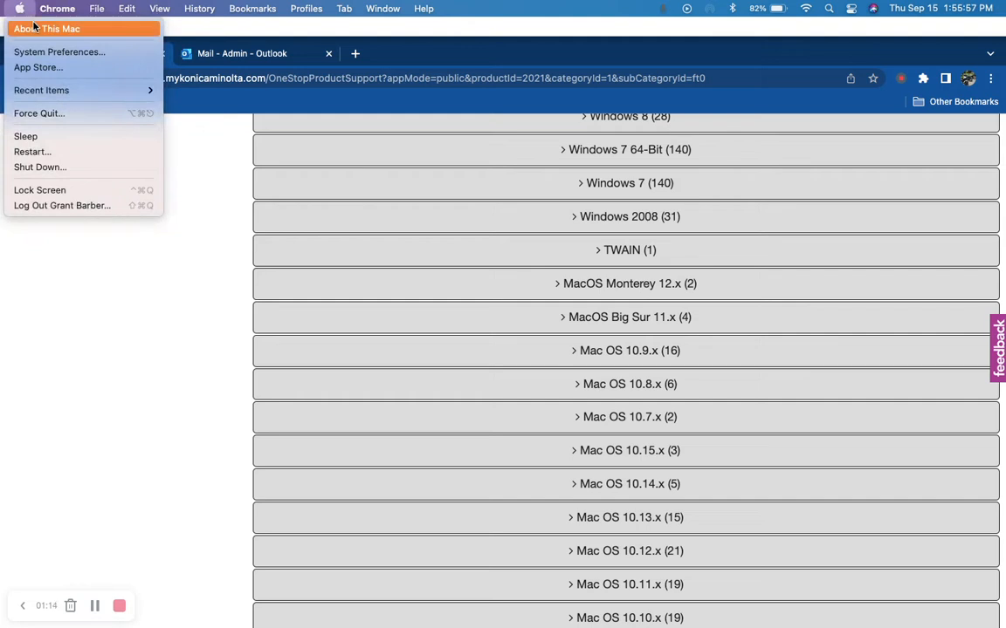
{"action": "left_click", "coordinate": [35, 28]}
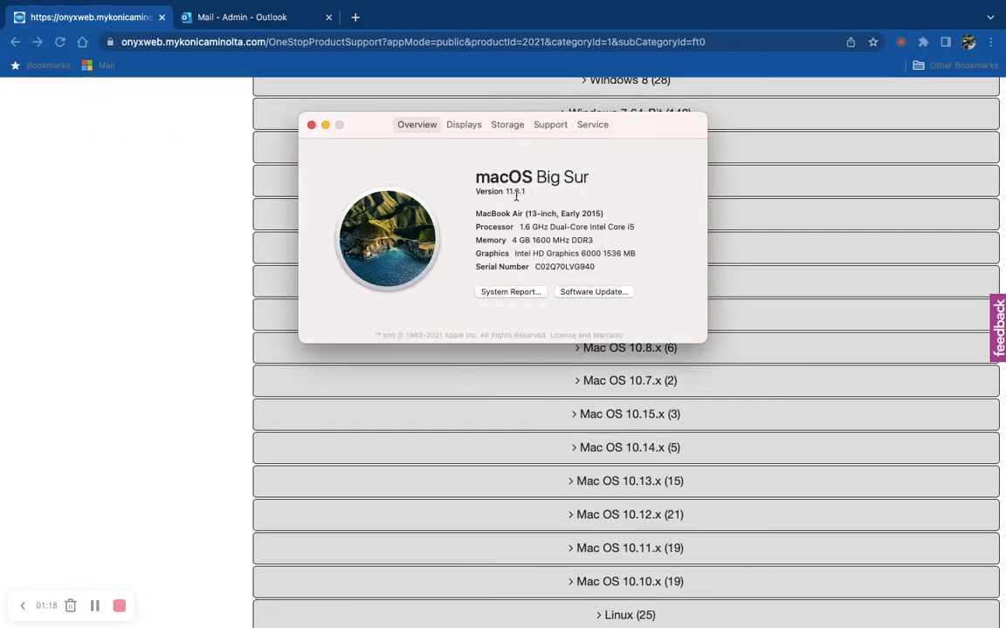
{"action": "left_click", "coordinate": [311, 126]}
Download the C759 C658_C368_C287_C3851_Series_v11.8.0A_Letter.zip driver listed under MacOS Big Sur 11.x.
{"action": "scroll", "coordinate": [550, 260], "scroll_direction": "down", "scroll_amount": 2}
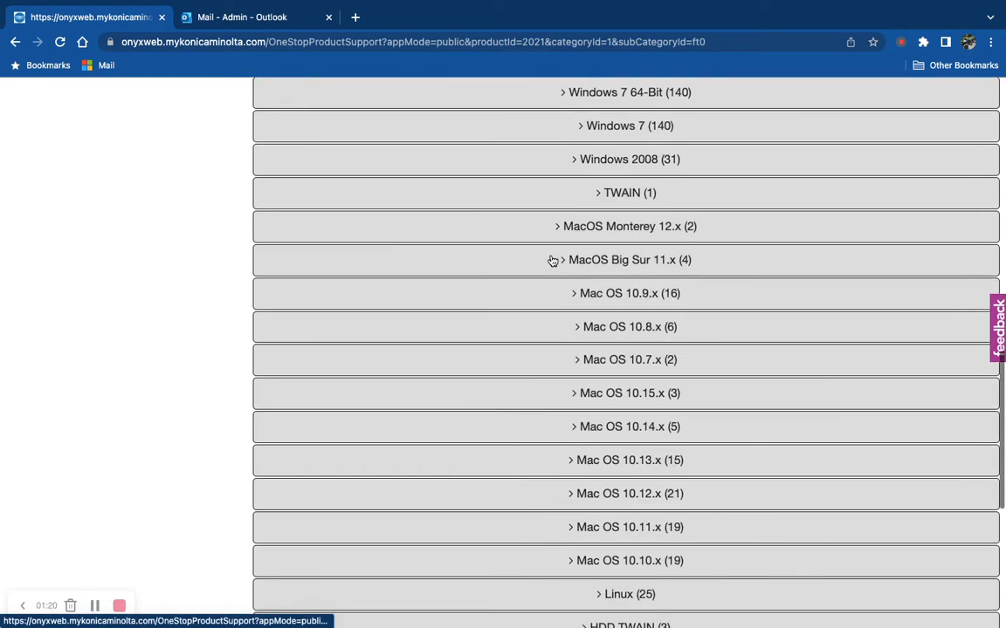
{"action": "left_click", "coordinate": [564, 218]}
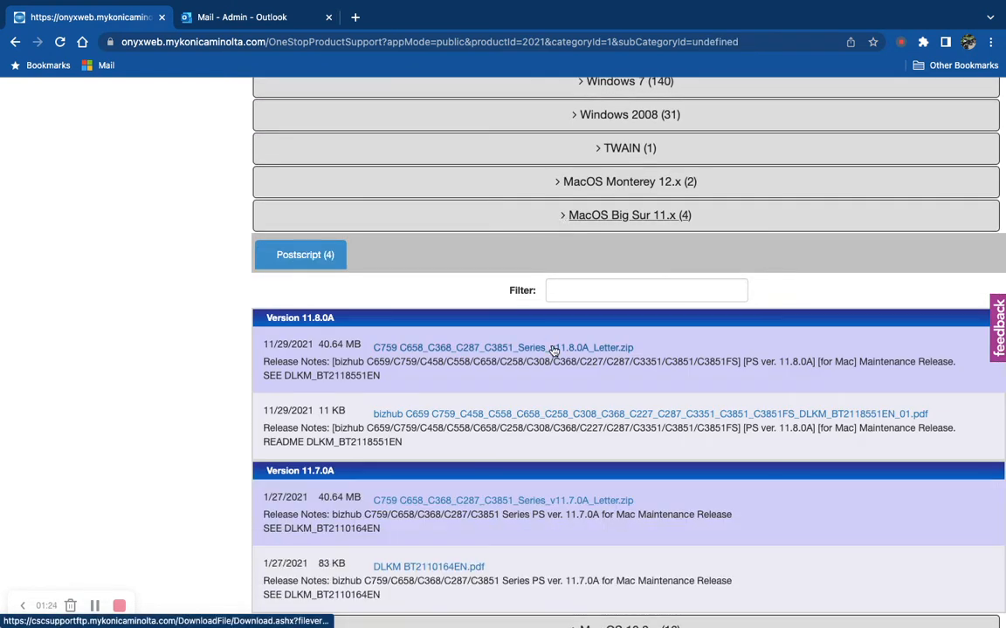
{"action": "scroll", "coordinate": [552, 349], "scroll_direction": "down", "scroll_amount": 3}
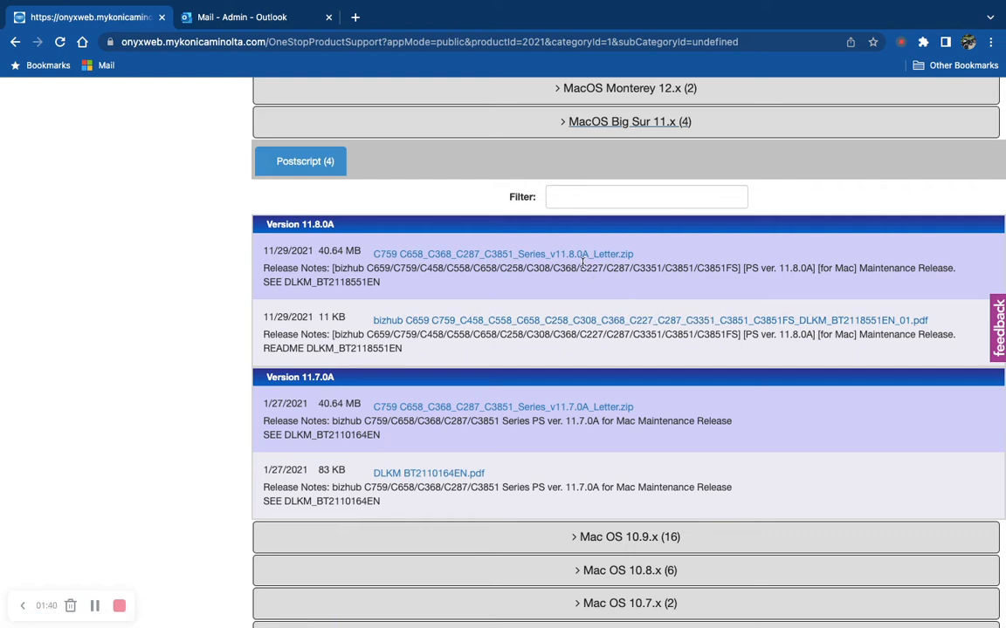
{"action": "left_click", "coordinate": [530, 260]}
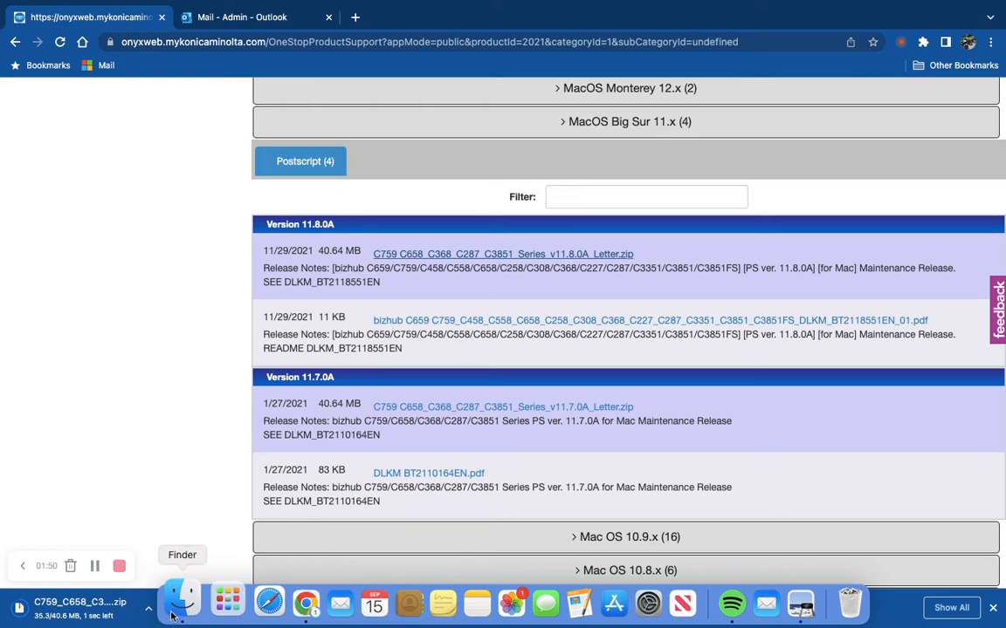
Switch to Finder, extract the newly downloaded v11.8.0A_Letter (1).zip archive in Downloads, and open the extracted folder.
{"action": "left_click", "coordinate": [175, 607]}
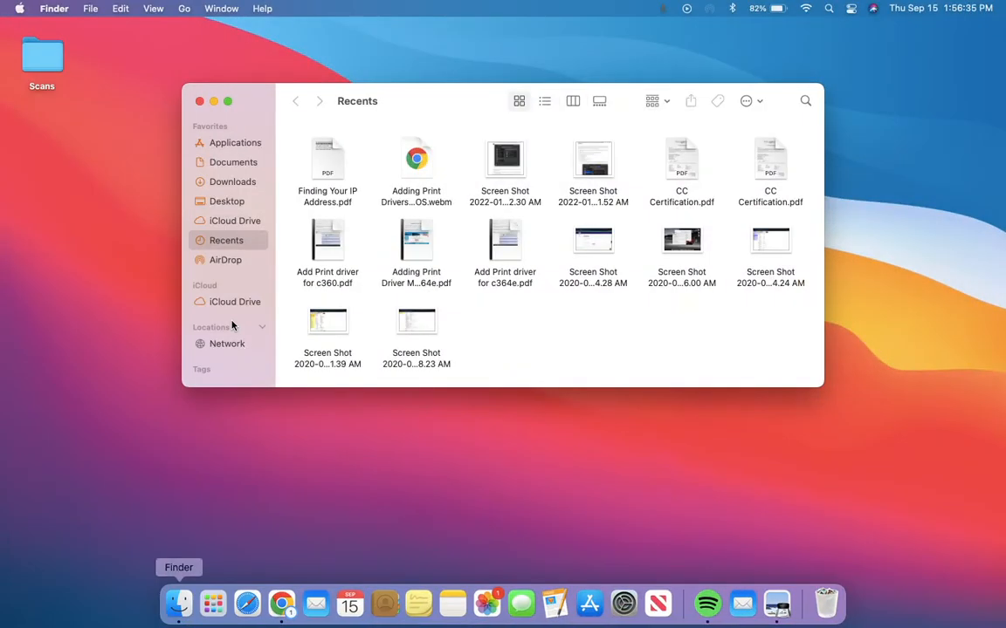
{"action": "left_click", "coordinate": [196, 178]}
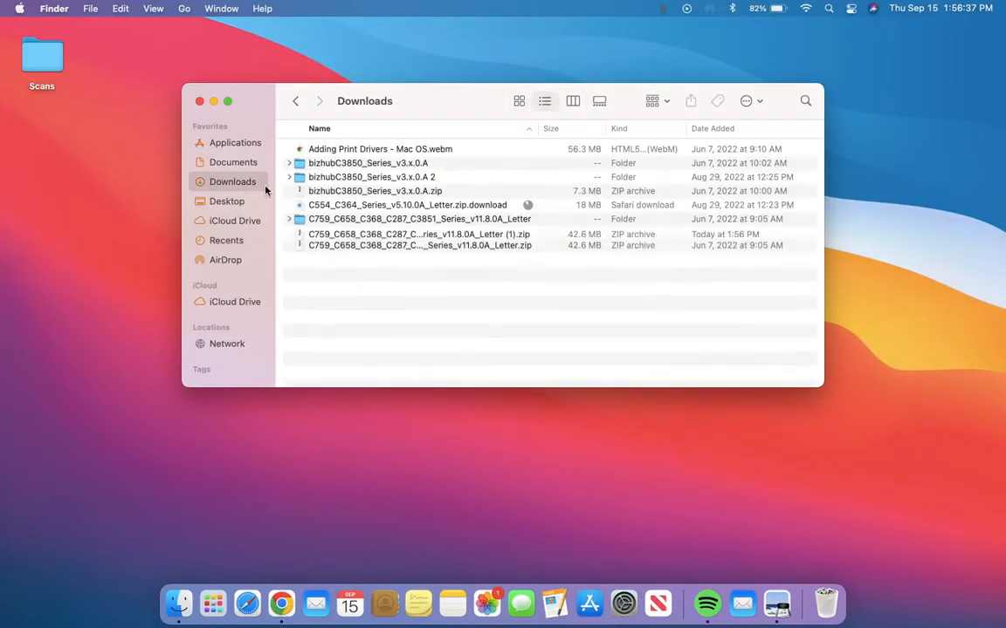
{"action": "double_click", "coordinate": [427, 221]}
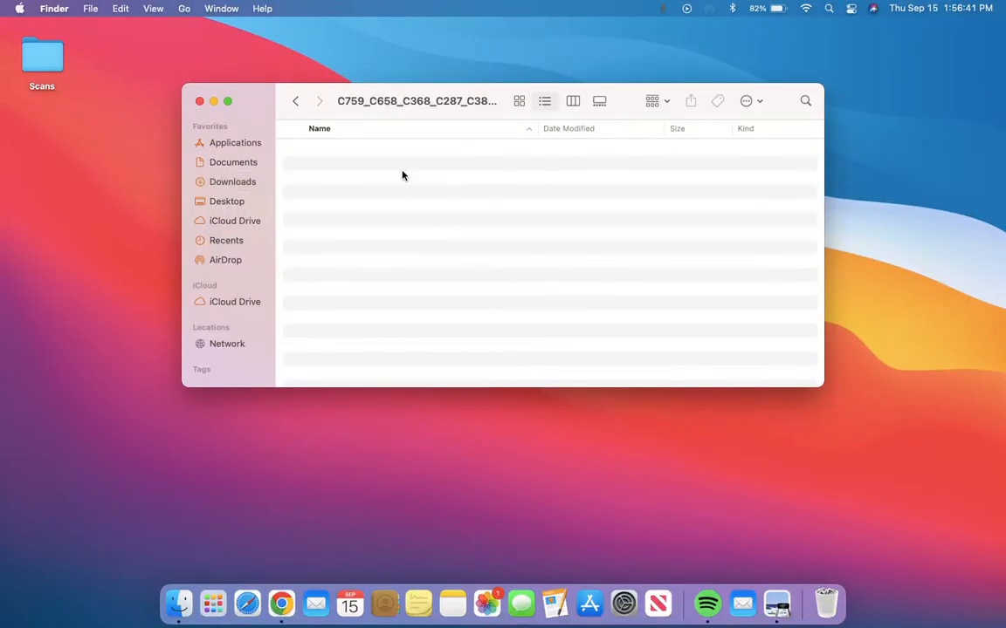
{"action": "left_click", "coordinate": [295, 101]}
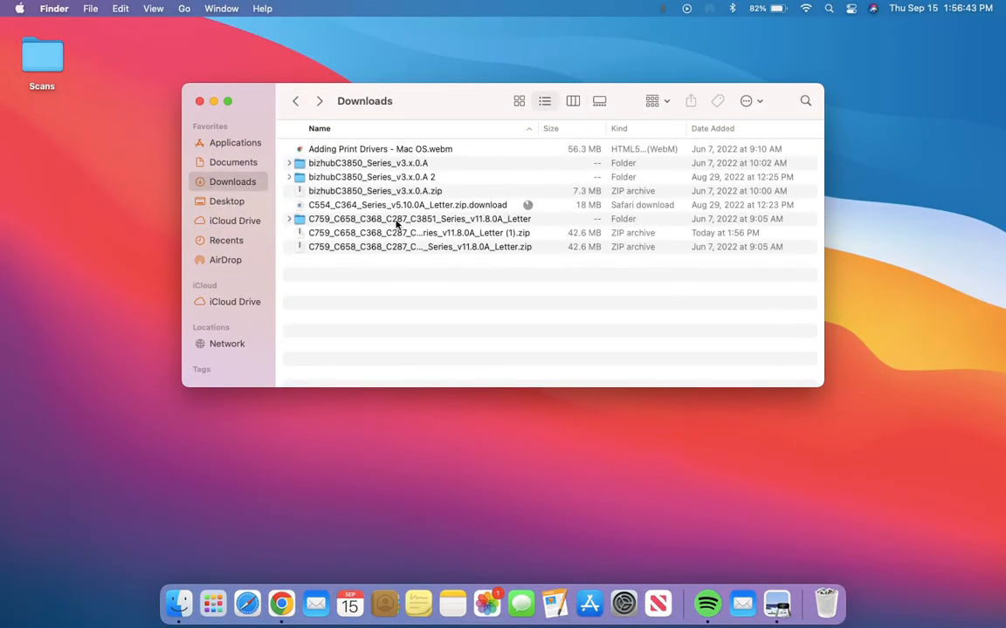
{"action": "double_click", "coordinate": [447, 234]}
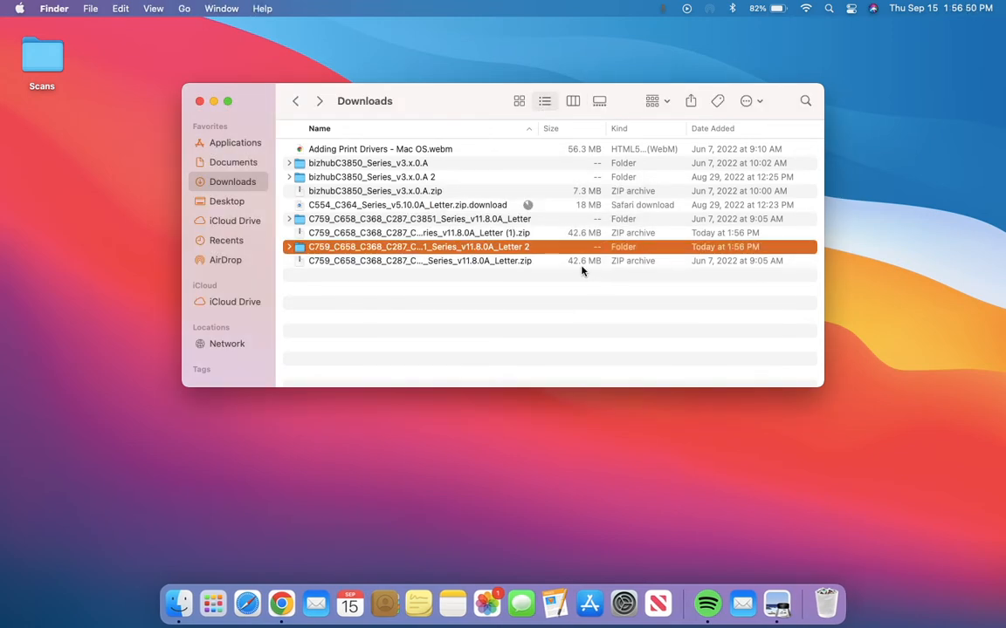
{"action": "double_click", "coordinate": [541, 247]}
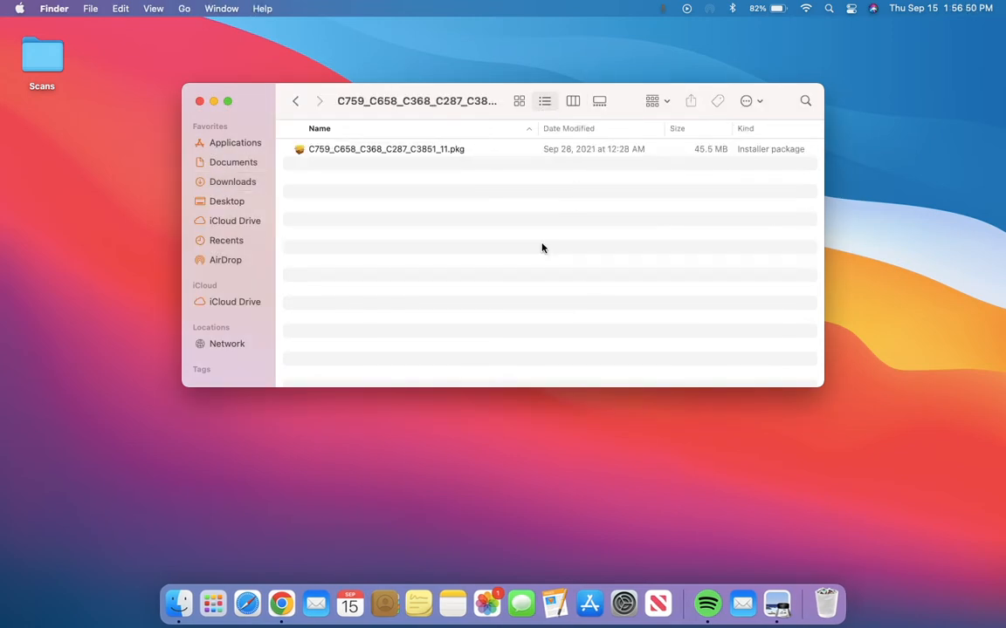
Install the driver from C759_C658_C368_C287_C3851_11.pkg with the standard installation, agreeing to the license and entering the account password.
{"action": "double_click", "coordinate": [434, 151]}
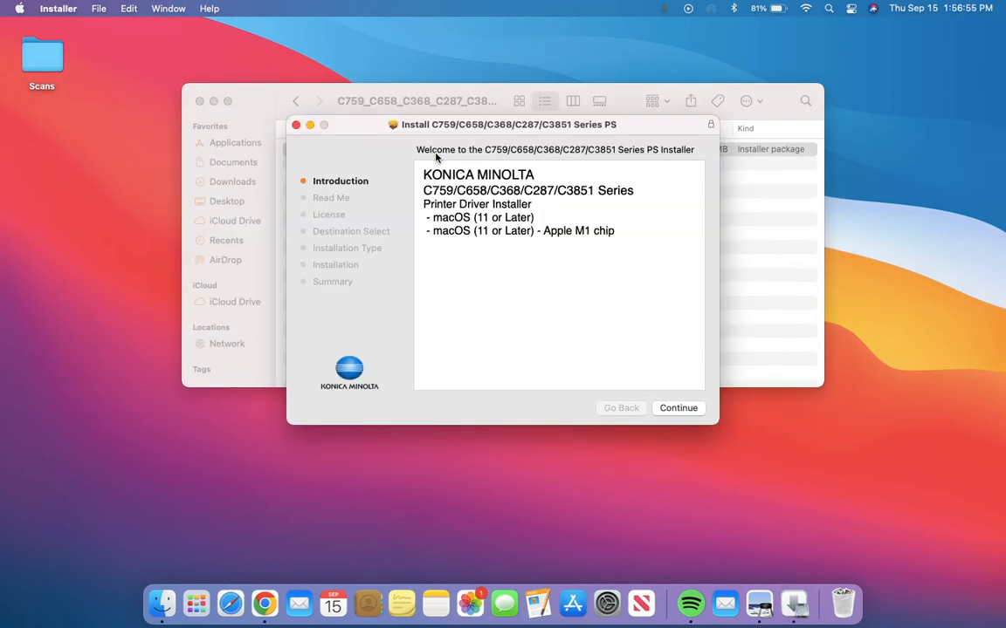
{"action": "left_click", "coordinate": [687, 417]}
{"action": "left_click", "coordinate": [688, 416]}
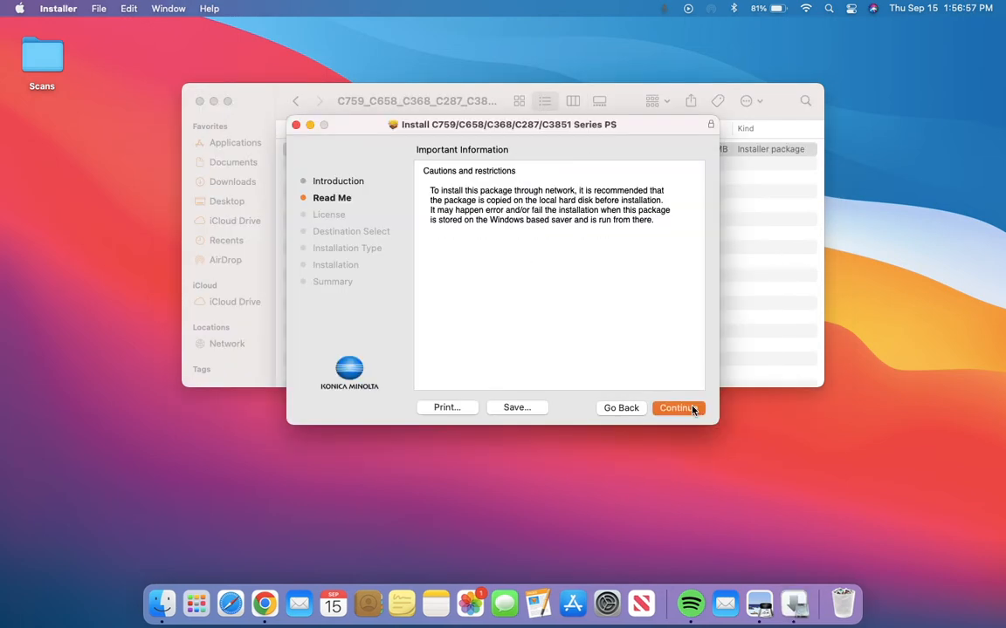
{"action": "left_click", "coordinate": [689, 418]}
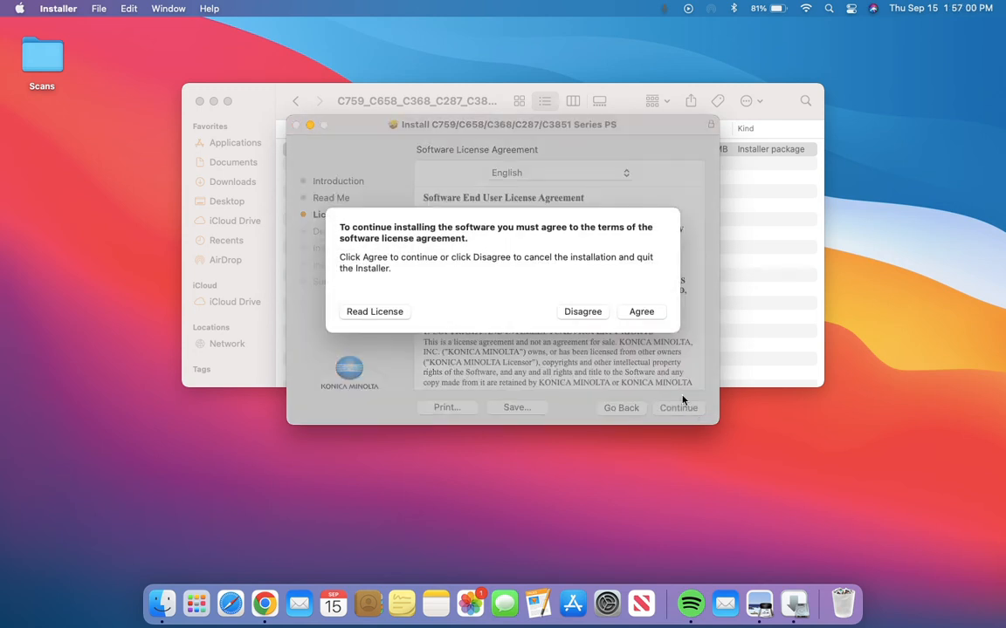
{"action": "left_click", "coordinate": [642, 310]}
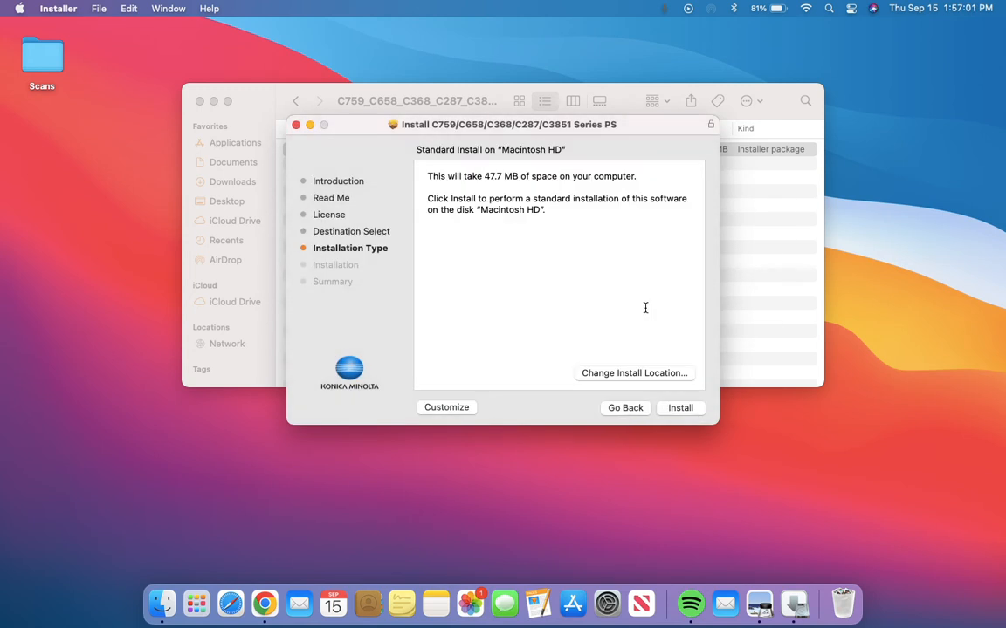
{"action": "left_click", "coordinate": [685, 412]}
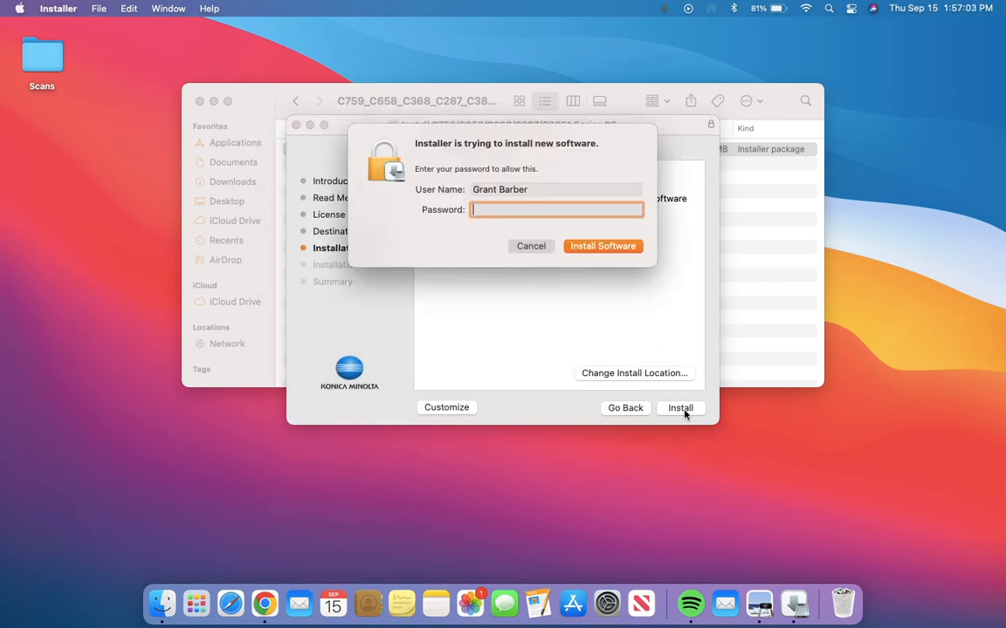
{"action": "type", "text": "••"}
{"action": "left_click", "coordinate": [624, 248]}
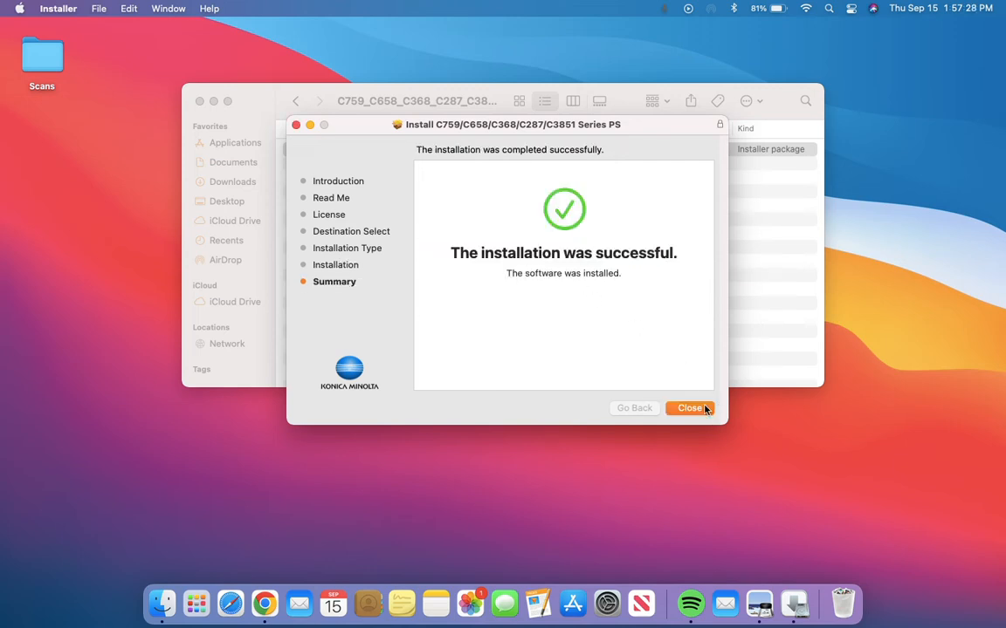
Finish the installer, allowing Downloads folder access and moving the package to the Trash, and close the Finder window.
{"action": "left_click", "coordinate": [689, 409]}
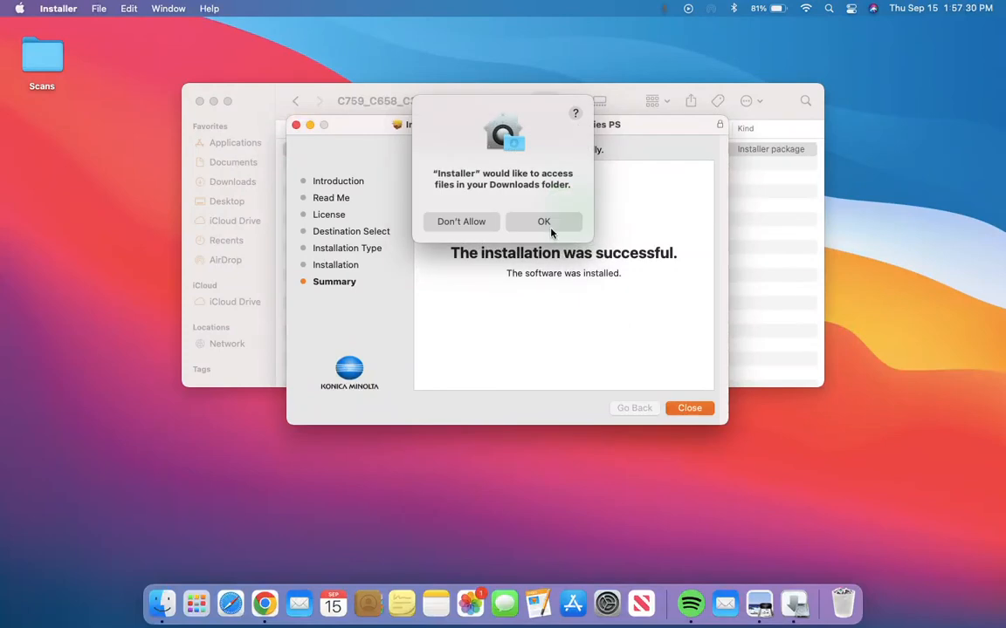
{"action": "left_click", "coordinate": [548, 223]}
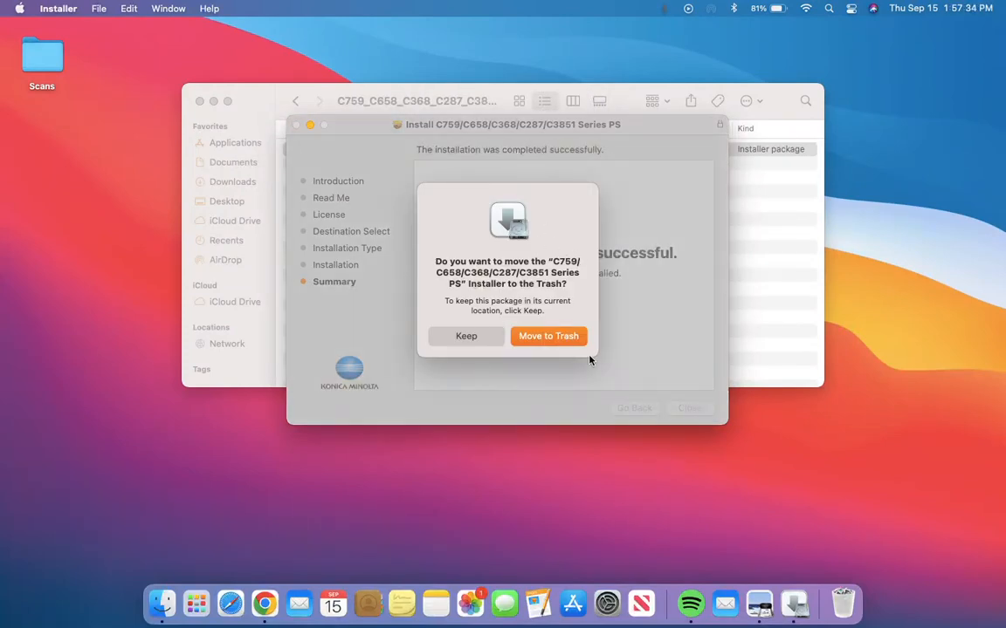
{"action": "left_click", "coordinate": [548, 337]}
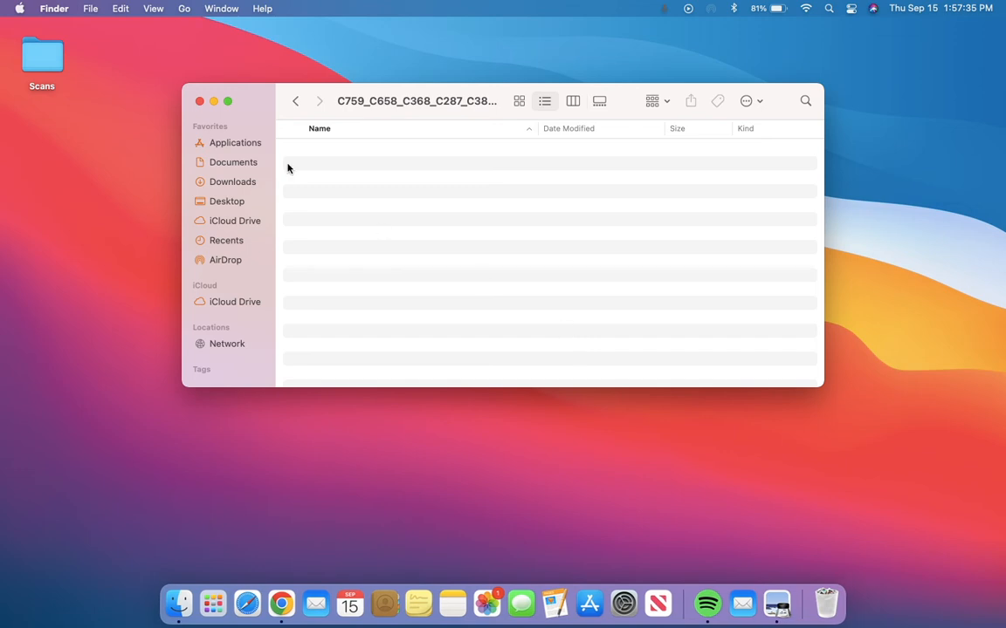
{"action": "left_click", "coordinate": [200, 102]}
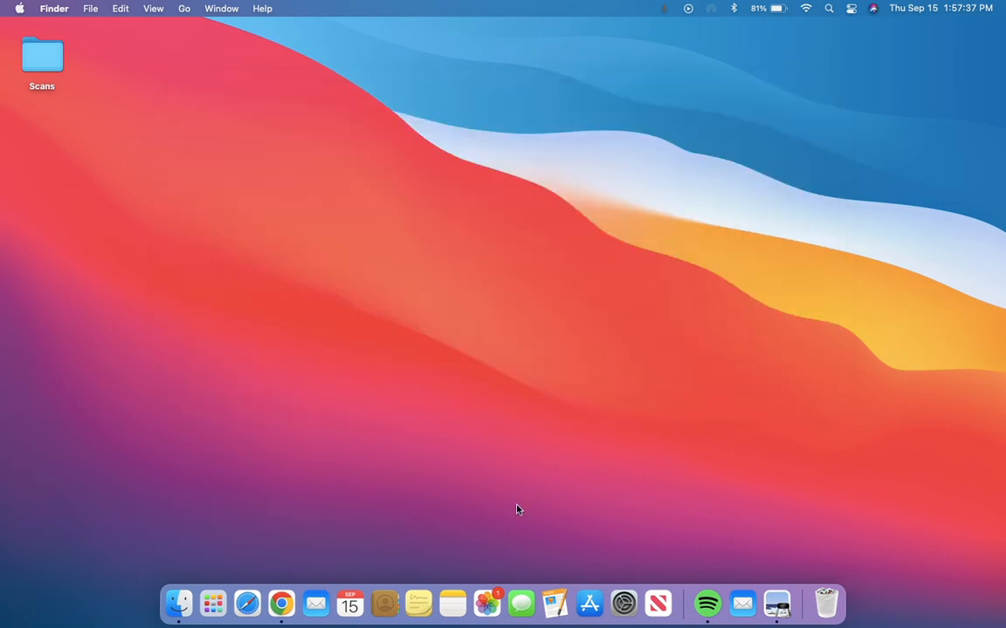
Switch to System Preferences, open Printers & Scanners, and start adding a new printer.
{"action": "left_click", "coordinate": [624, 604]}
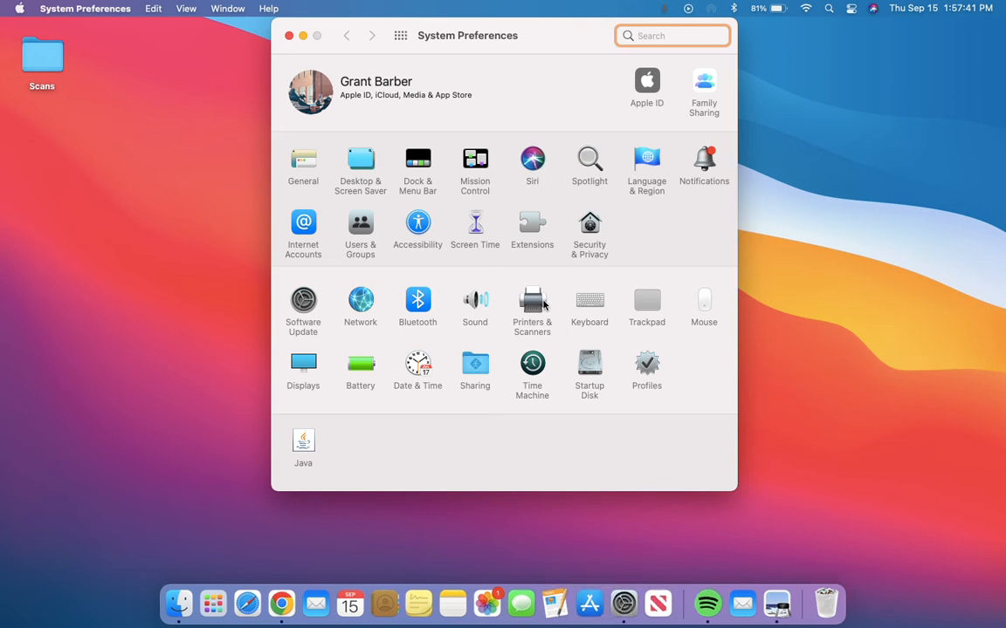
{"action": "left_click", "coordinate": [534, 304]}
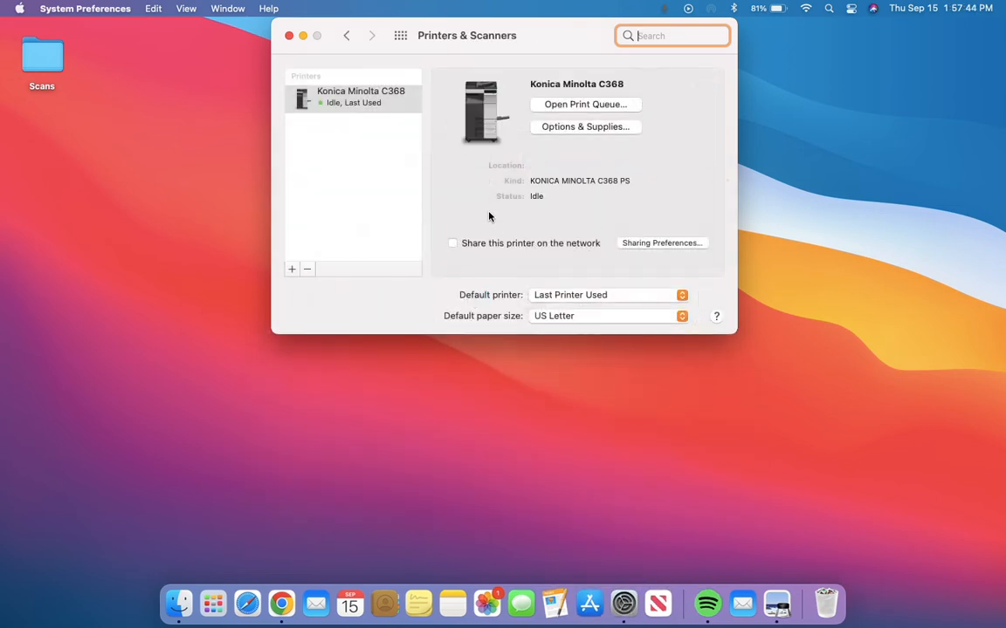
{"action": "left_click", "coordinate": [293, 271]}
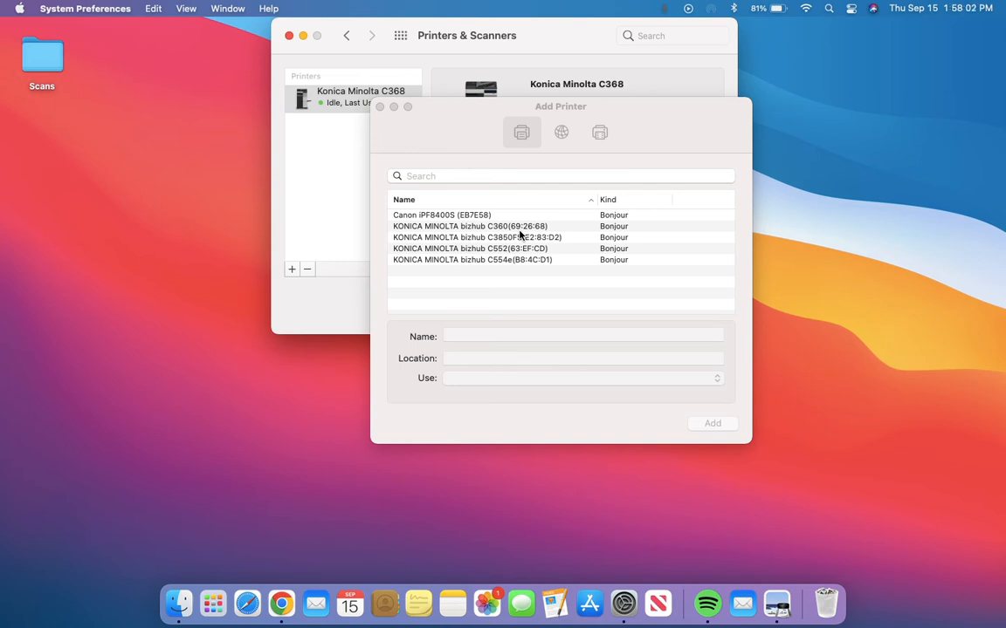
Set up an IP printer with address 192.168.1.251 and the Line Printer Daemon - LPD protocol.
{"action": "left_click", "coordinate": [569, 138]}
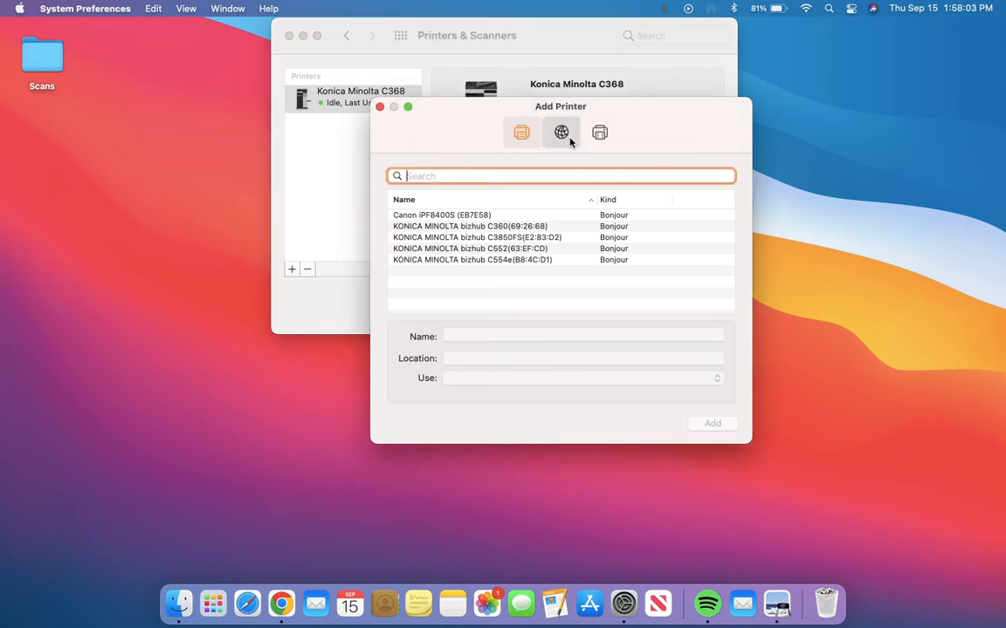
{"action": "left_click", "coordinate": [569, 138]}
{"action": "left_click", "coordinate": [569, 186]}
{"action": "type", "text": "1"}
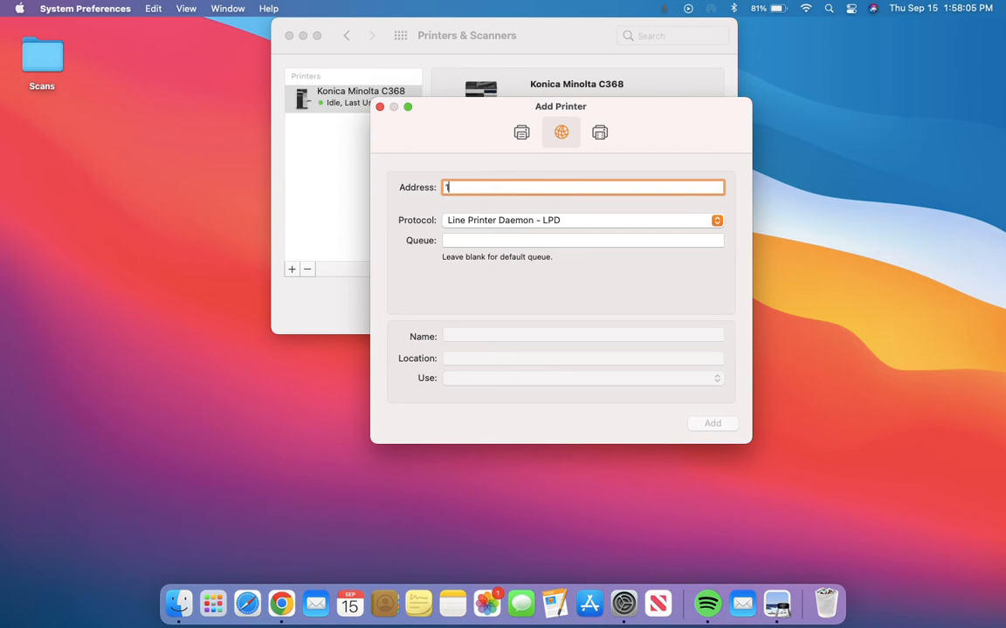
{"action": "type", "text": "92.168.1.251"}
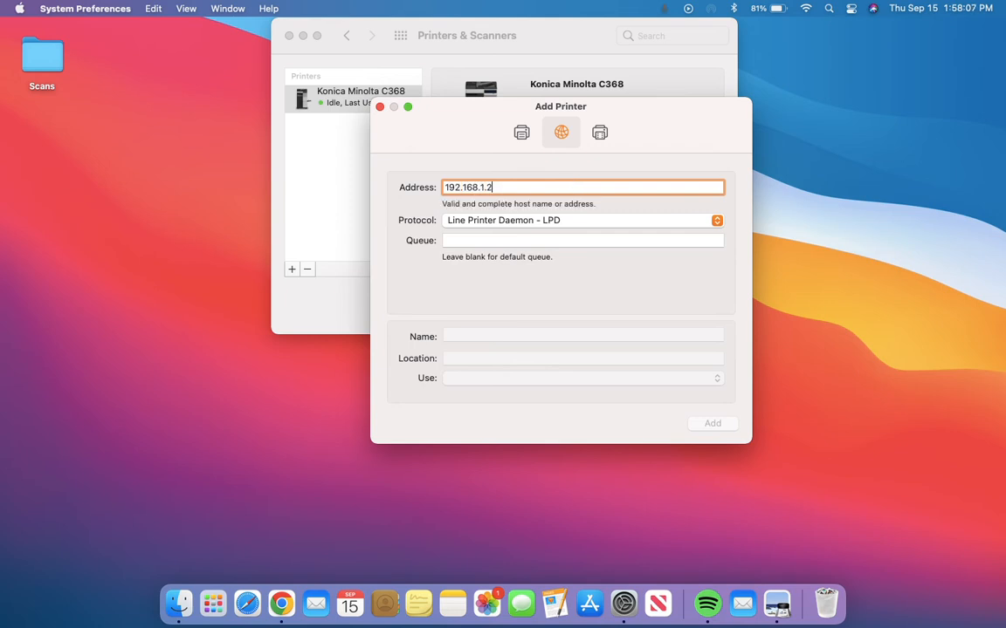
{"action": "left_click", "coordinate": [622, 222]}
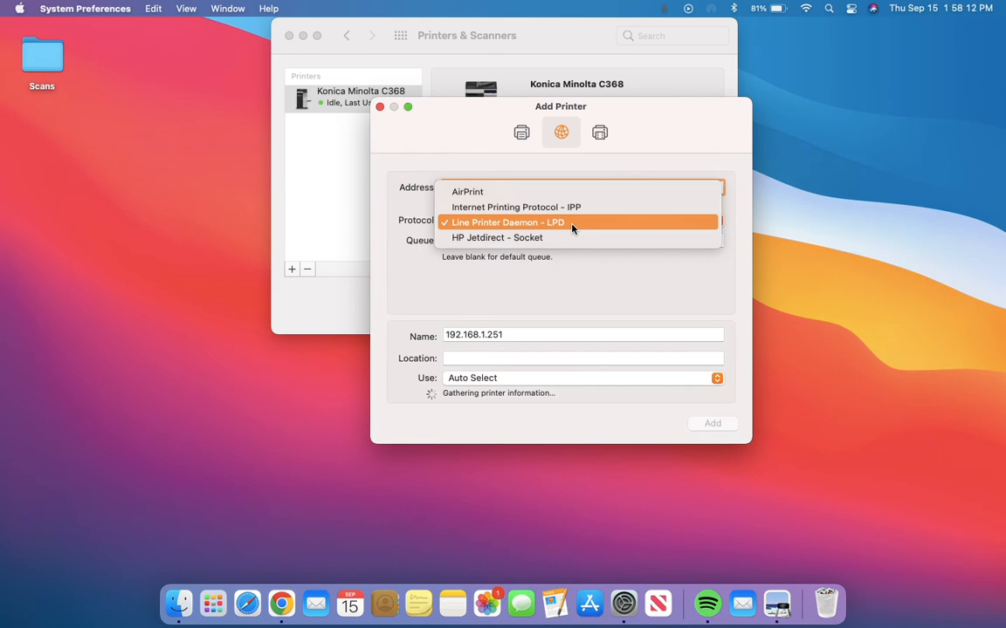
{"action": "left_click", "coordinate": [573, 223]}
Name the new printer Konica Minolta C3351.
{"action": "left_click", "coordinate": [561, 339]}
{"action": "double_click", "coordinate": [488, 337]}
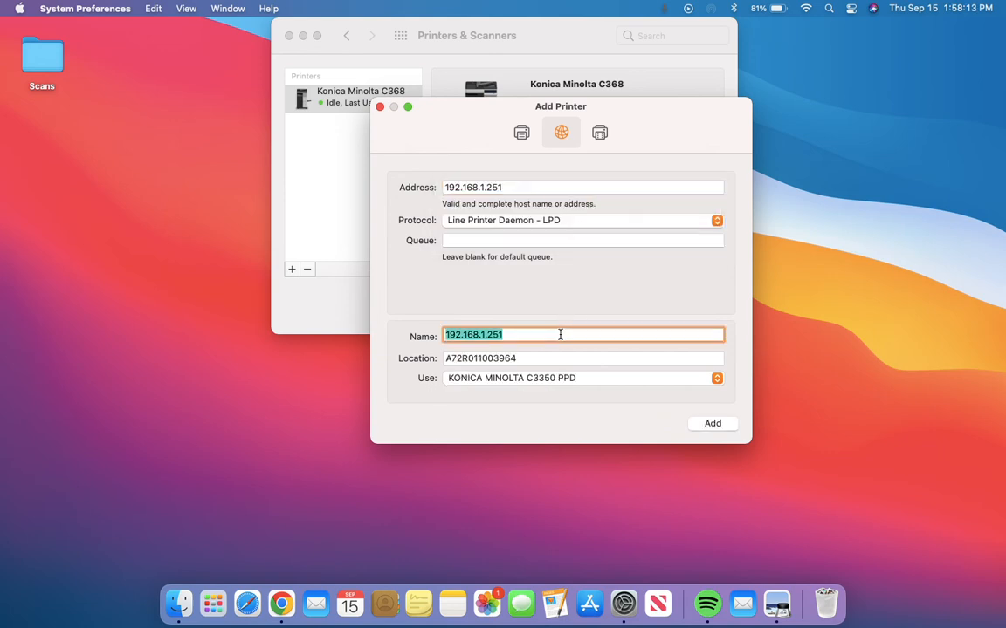
{"action": "type", "text": "nica Minolta C3351"}
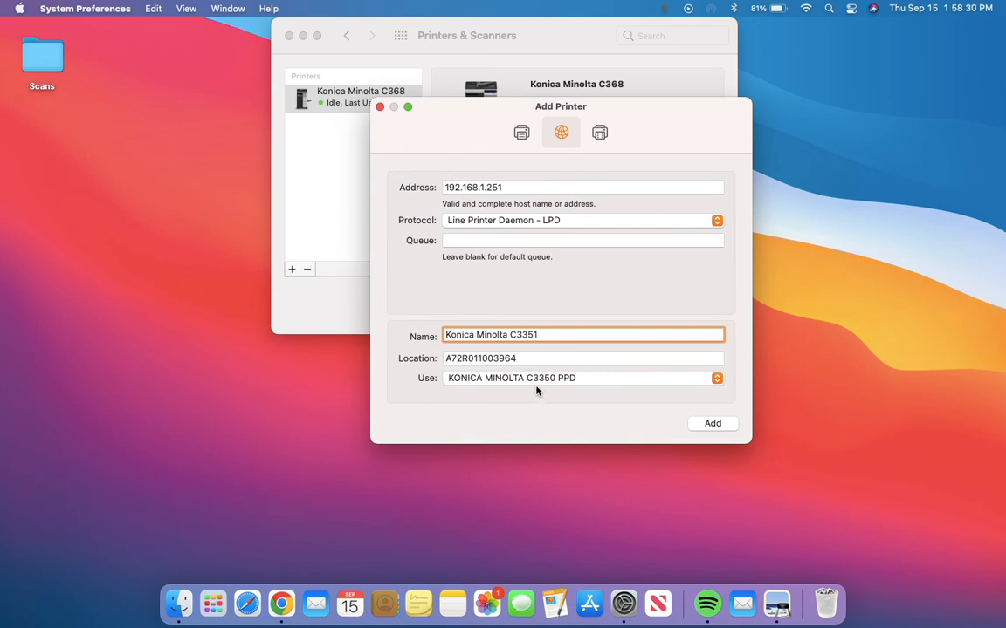
Choose KONICA MINOLTA C3351 PS from the full printer software list as the new printer's driver.
{"action": "left_click", "coordinate": [575, 385]}
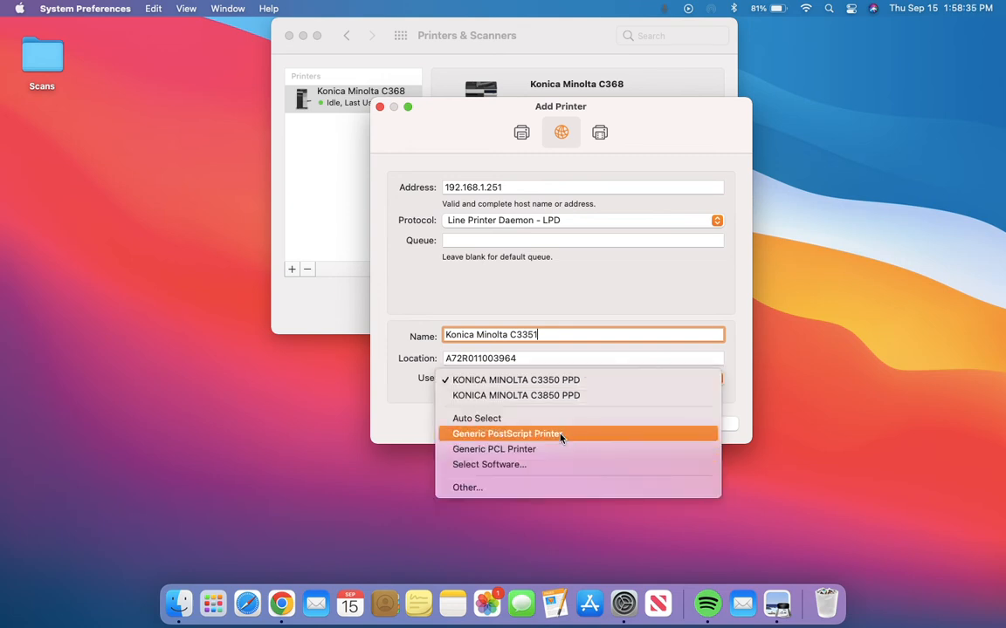
{"action": "left_click", "coordinate": [558, 464]}
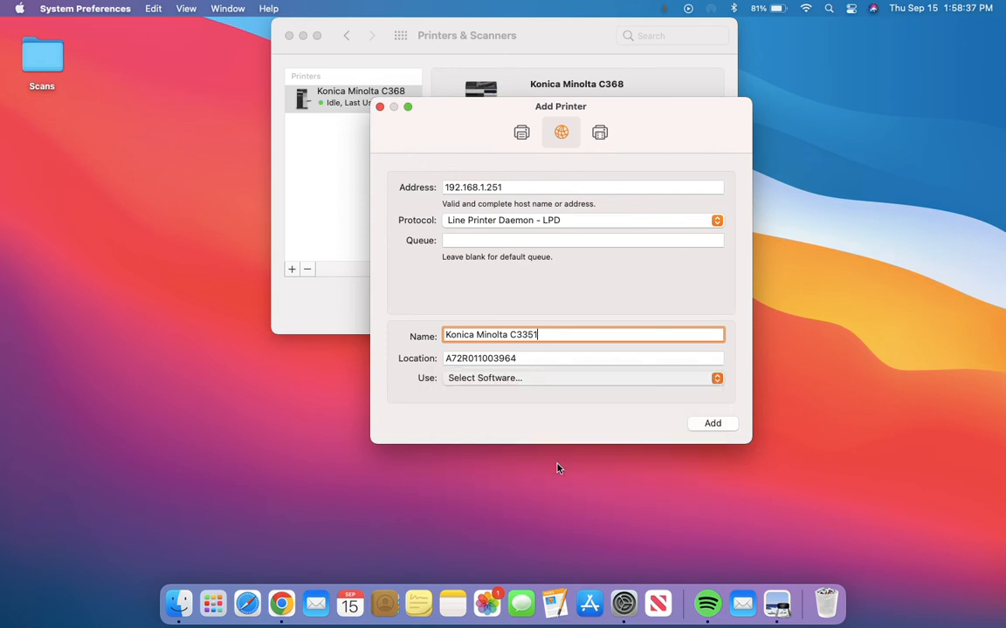
{"action": "scroll", "coordinate": [487, 217], "scroll_direction": "down", "scroll_amount": 15}
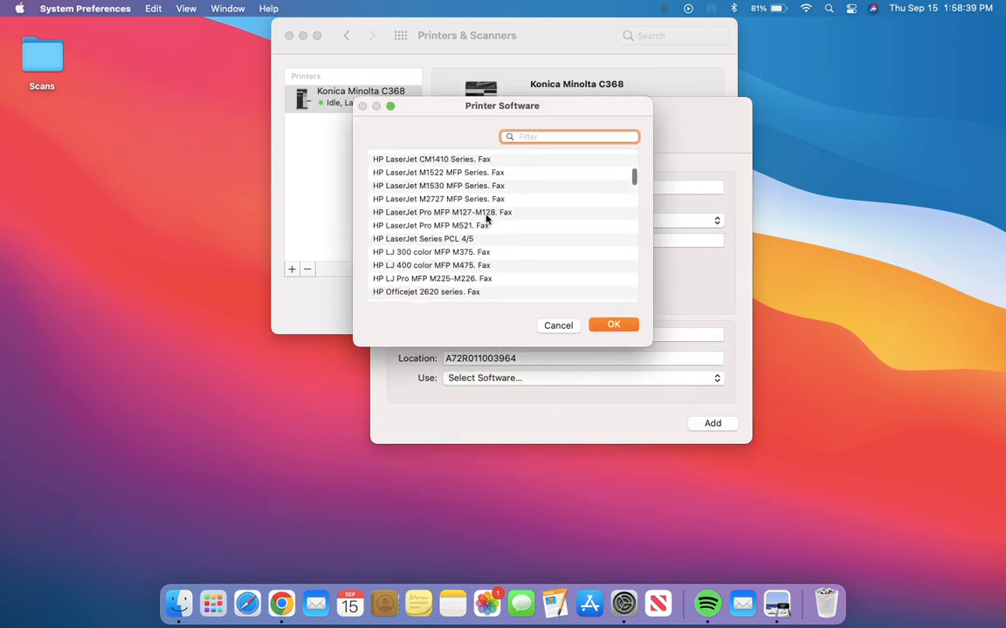
{"action": "scroll", "coordinate": [488, 218], "scroll_direction": "down", "scroll_amount": 20}
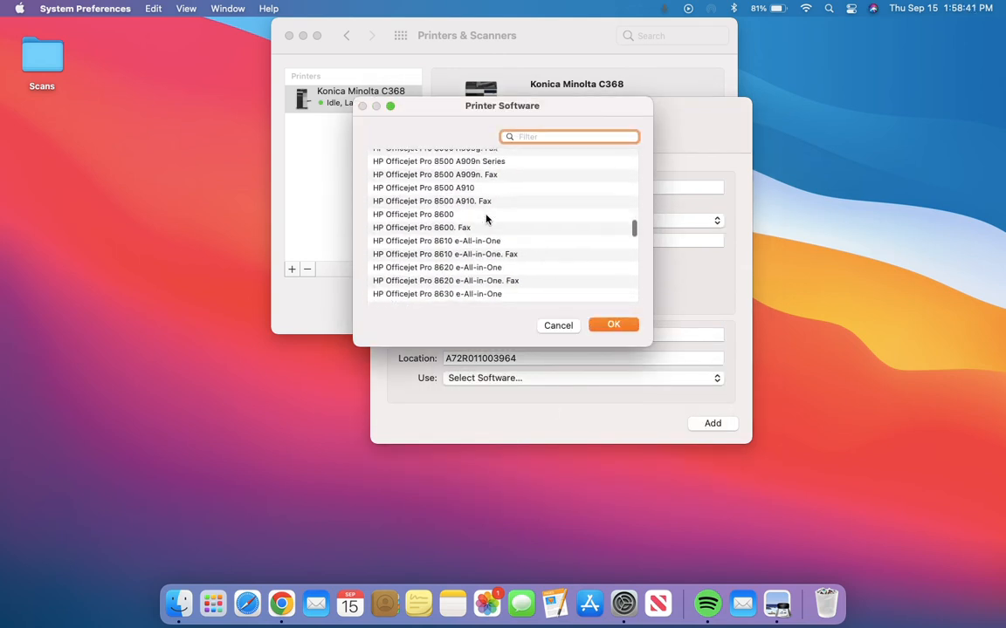
{"action": "scroll", "coordinate": [487, 218], "scroll_direction": "down", "scroll_amount": 5}
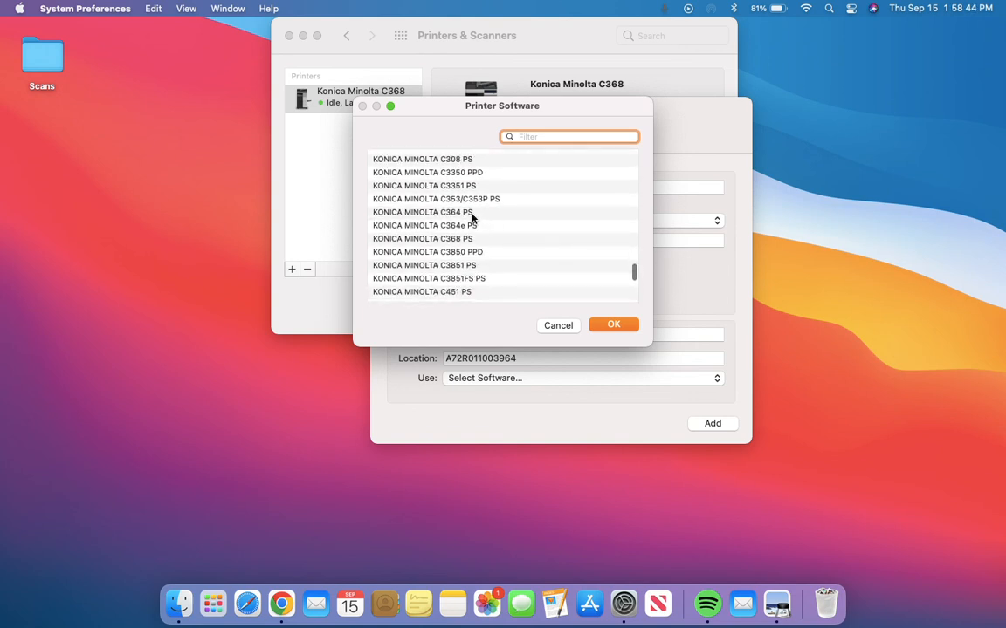
{"action": "scroll", "coordinate": [463, 253], "scroll_direction": "down", "scroll_amount": 3}
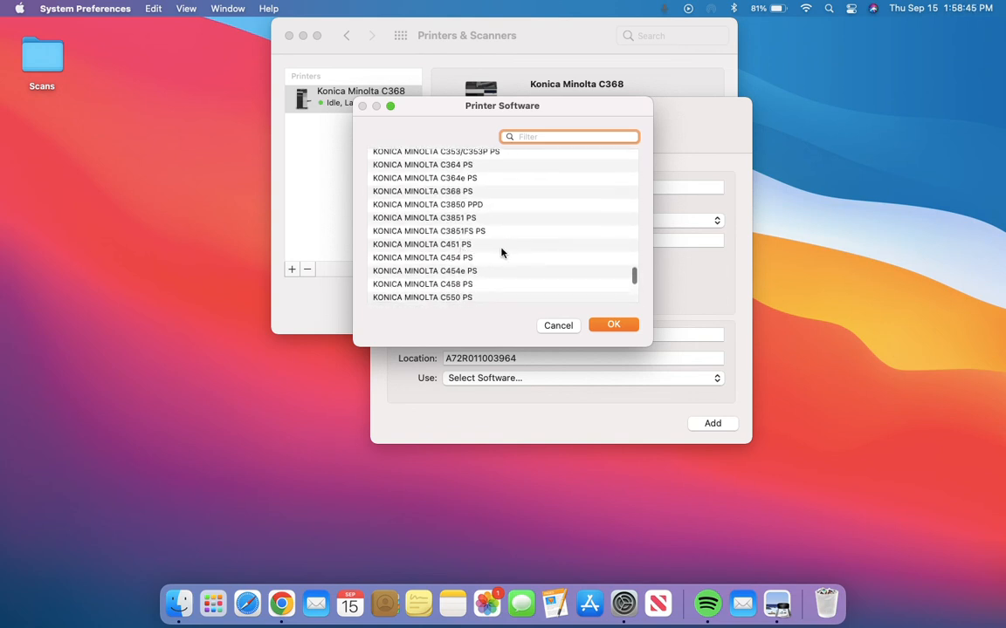
{"action": "scroll", "coordinate": [444, 232], "scroll_direction": "up", "scroll_amount": 3}
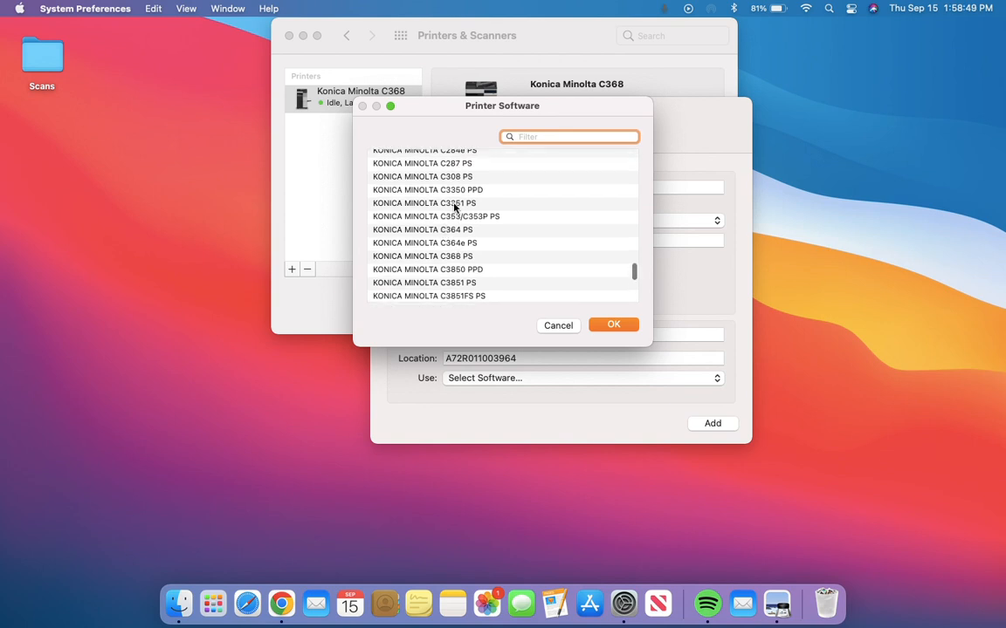
{"action": "left_click", "coordinate": [454, 204]}
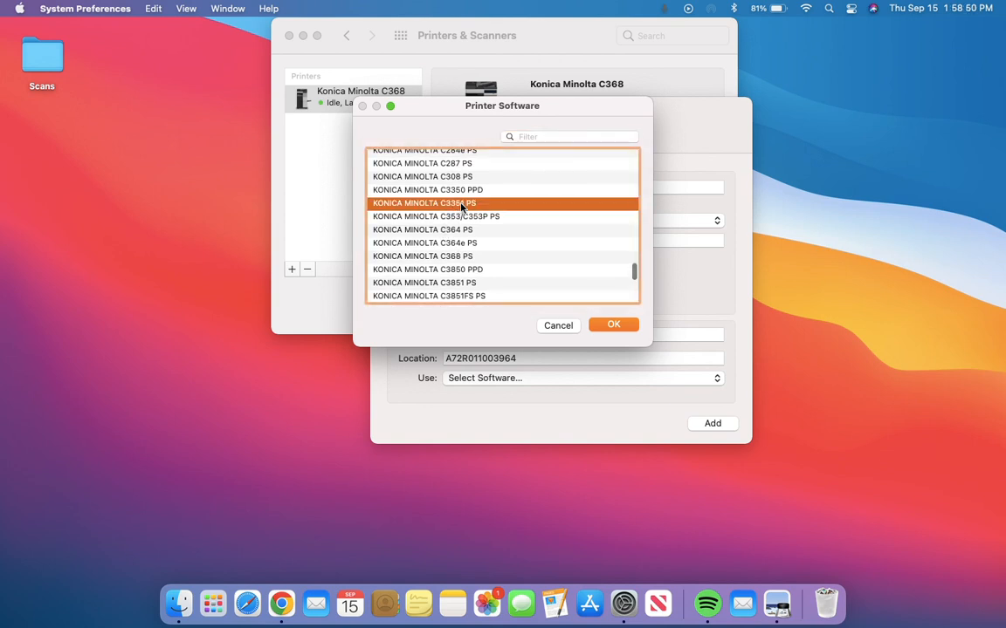
{"action": "left_click", "coordinate": [622, 325]}
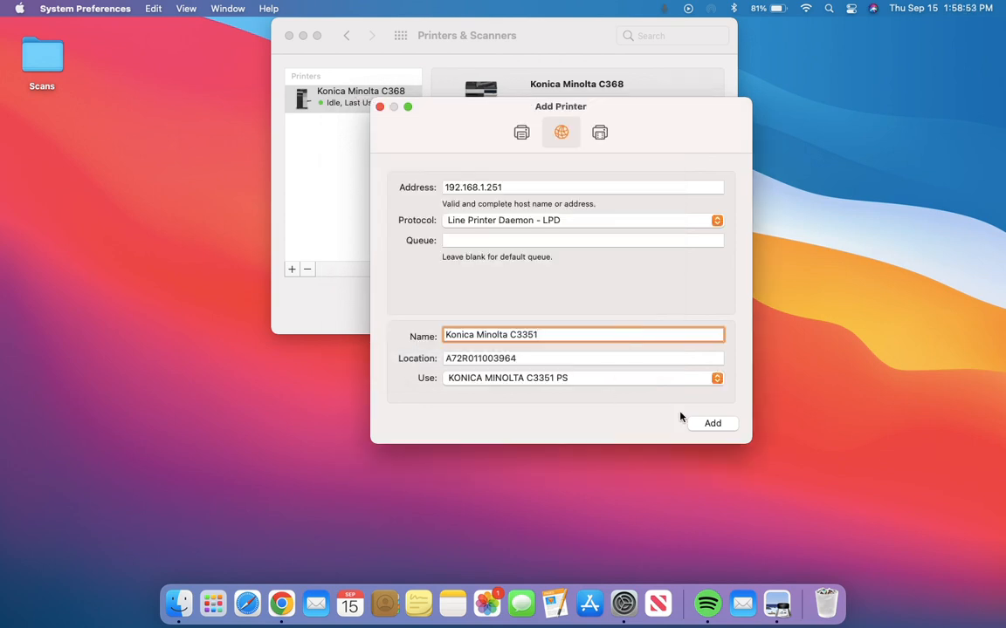
Add the printer as a new one despite the duplicate address, accepting the preset printer options.
{"action": "left_click", "coordinate": [712, 425]}
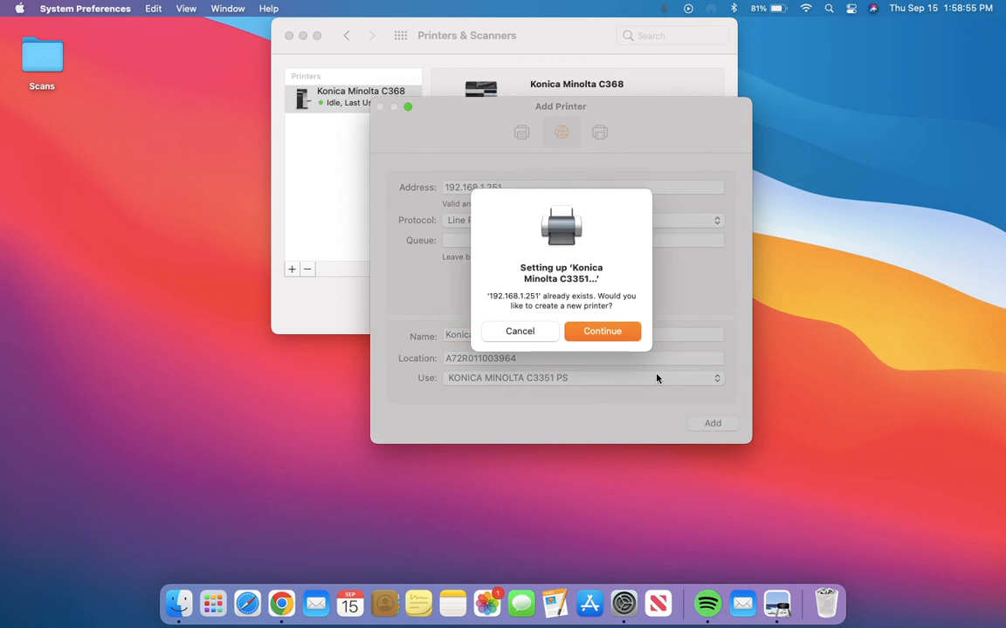
{"action": "left_click", "coordinate": [608, 333]}
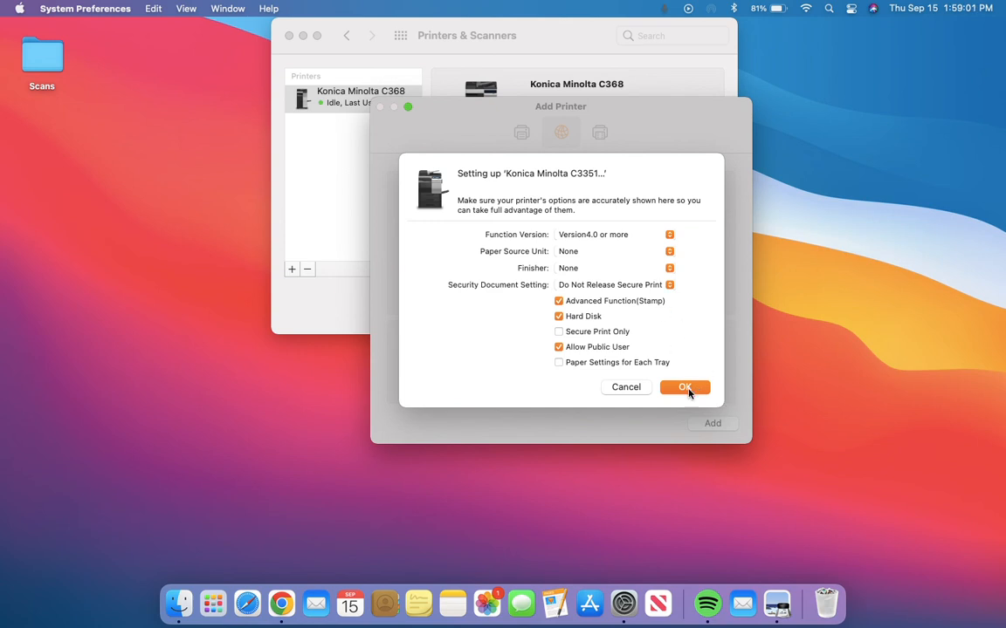
{"action": "left_click", "coordinate": [686, 388]}
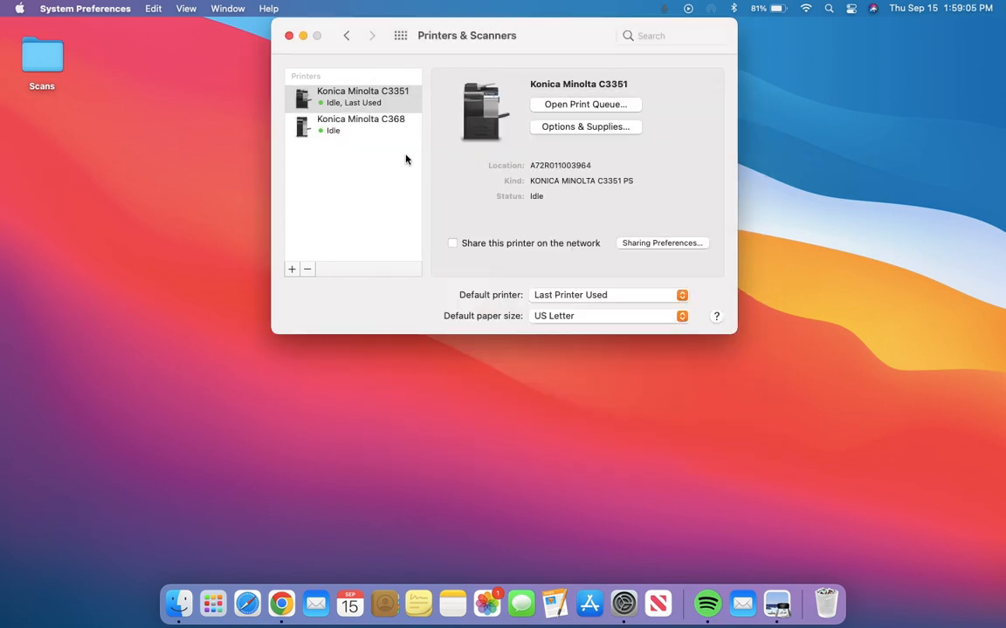
Print a test page from the Konica Minolta C3351's print queue, and close the queue and Printers & Scanners windows.
{"action": "left_click", "coordinate": [405, 94]}
{"action": "left_click", "coordinate": [552, 104]}
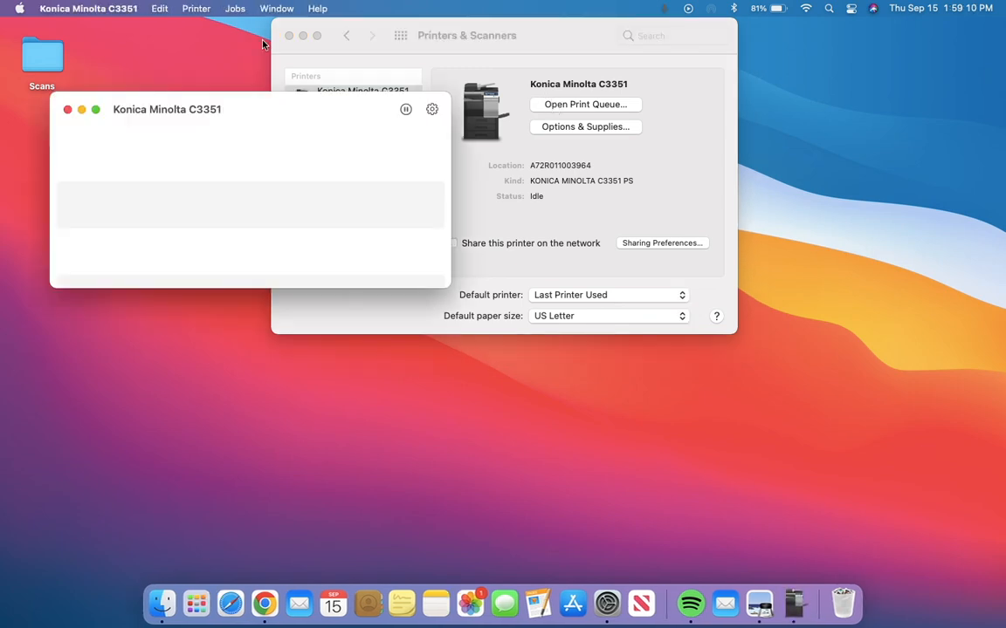
{"action": "left_click", "coordinate": [182, 10]}
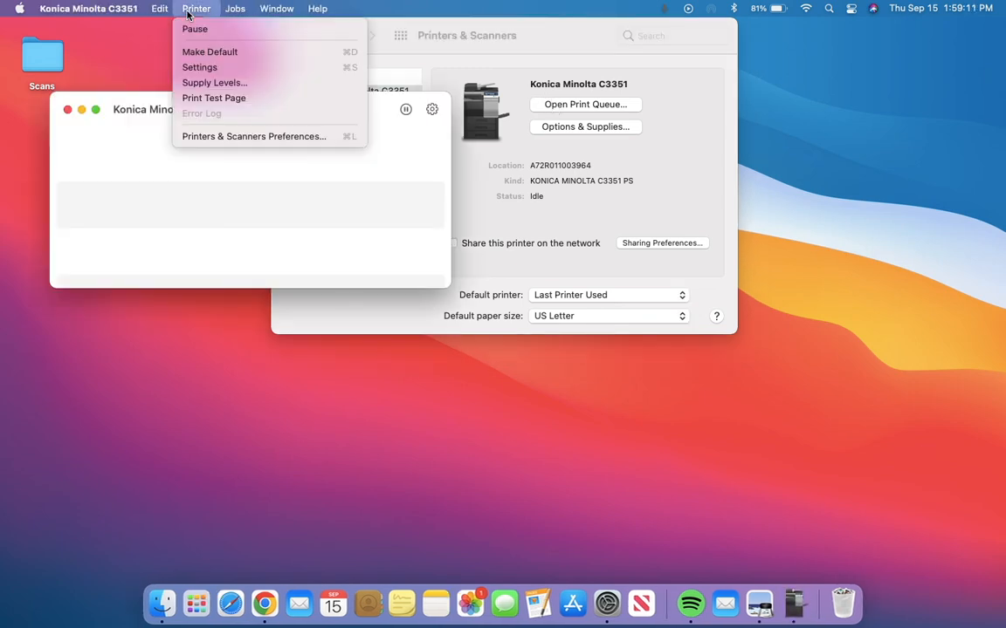
{"action": "left_click", "coordinate": [224, 98]}
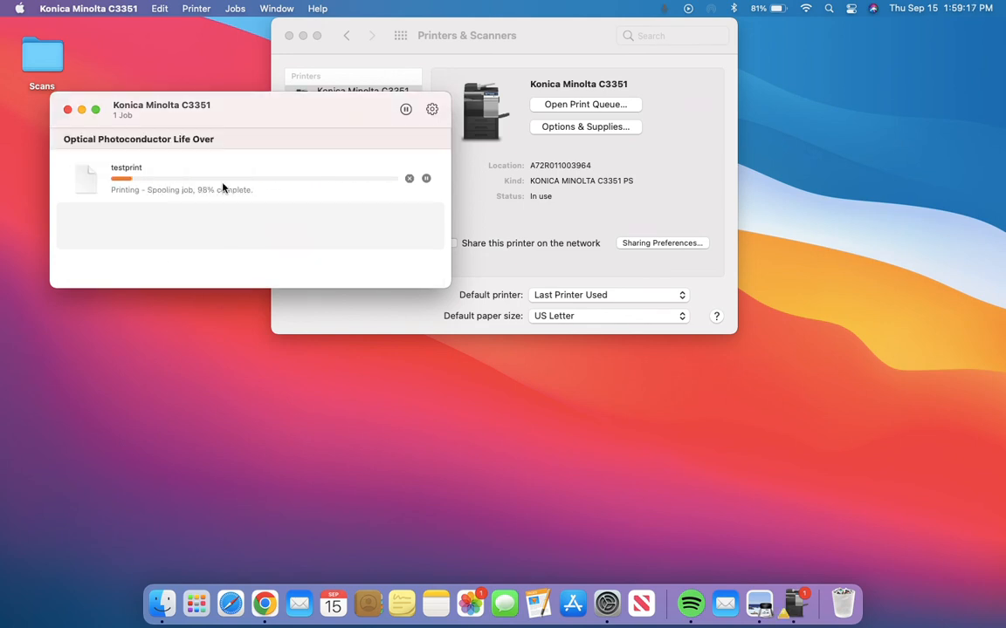
{"action": "left_click", "coordinate": [68, 110]}
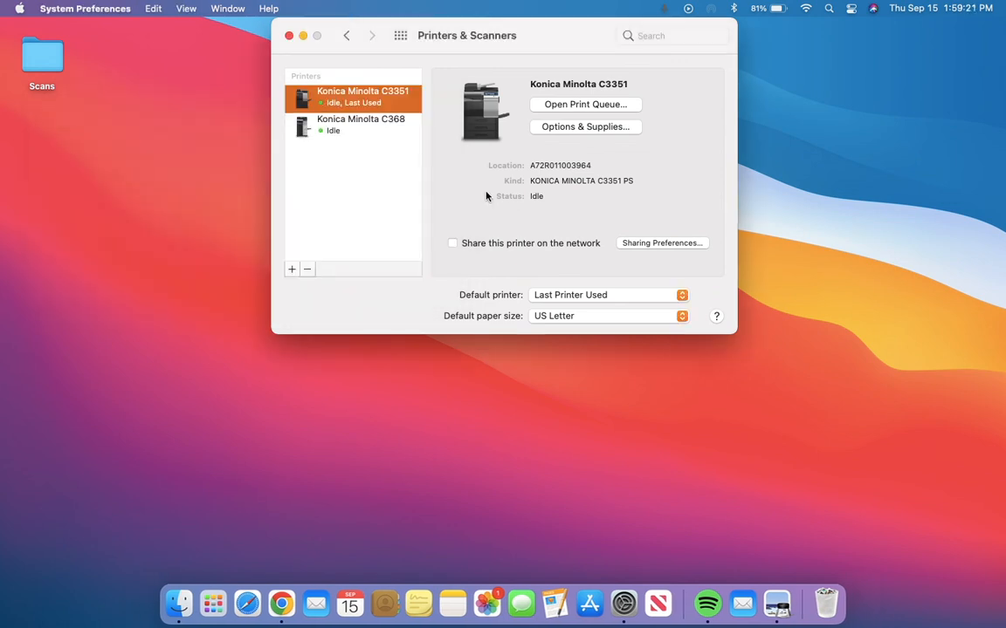
{"action": "left_click", "coordinate": [288, 35]}
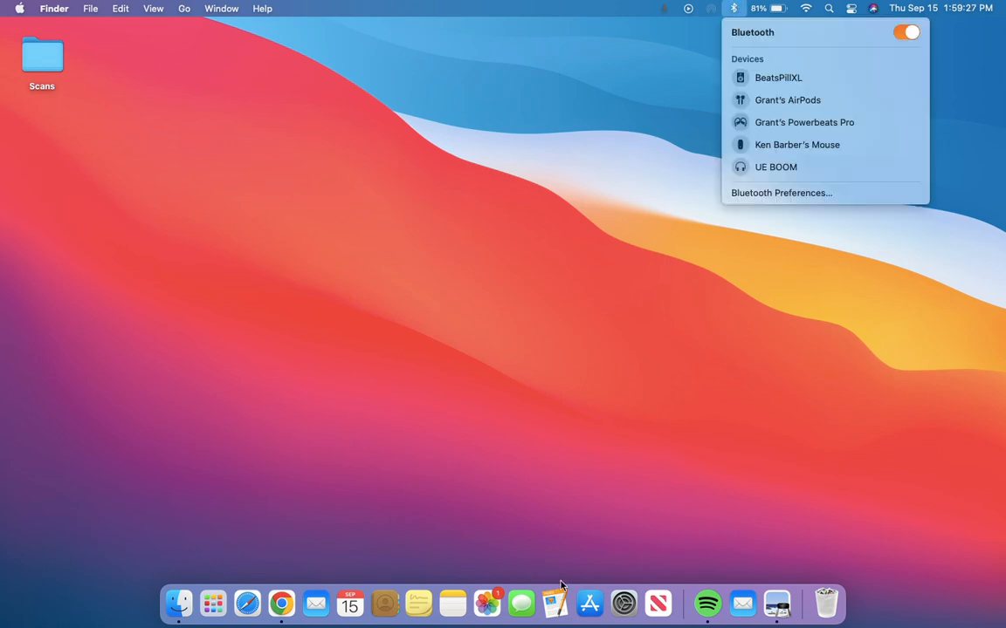
{"action": "left_click", "coordinate": [283, 602]}
{"action": "mouse_move", "coordinate": [946, 5]}
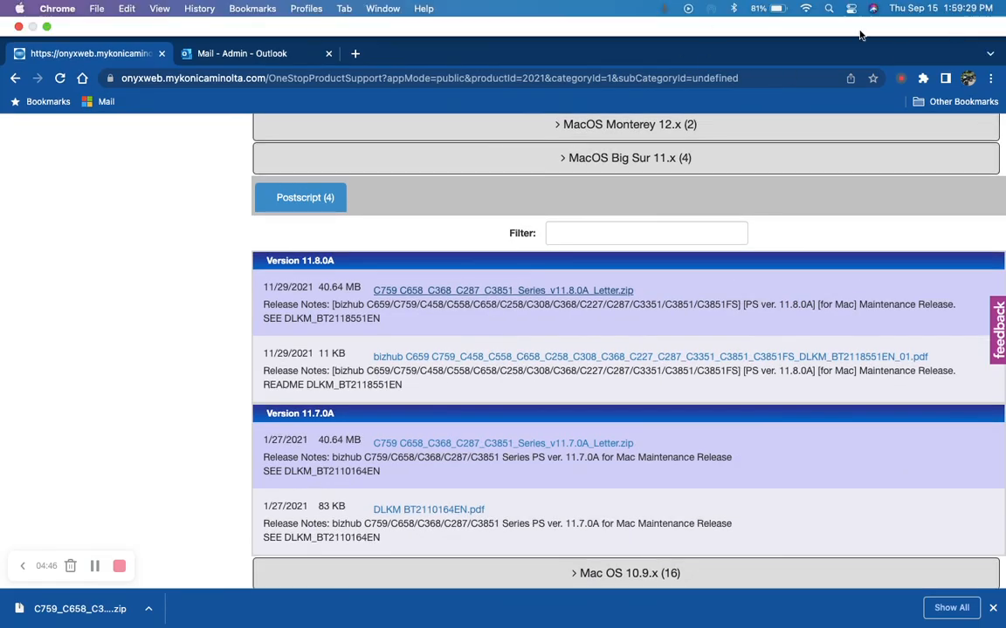